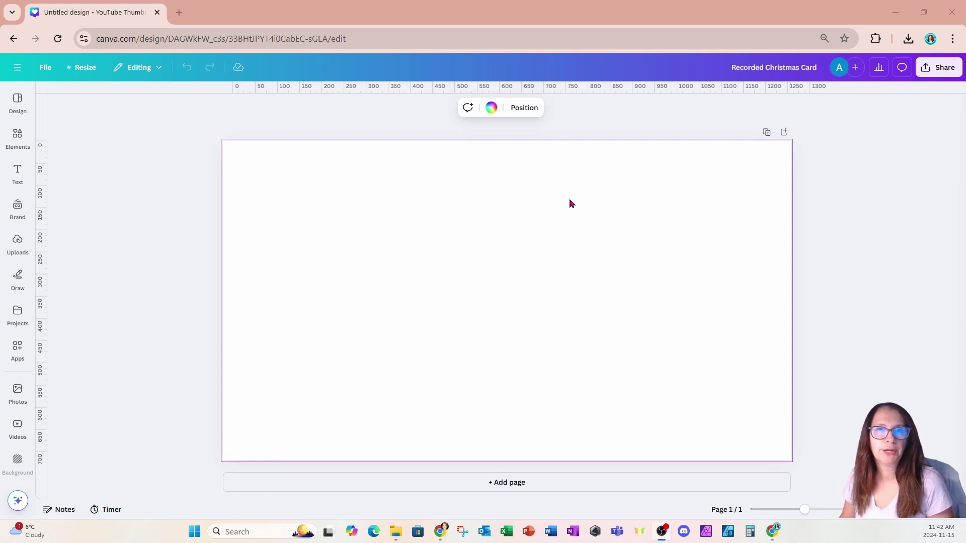
Step: Add the red cartoon train from the Christmas train graphics, shrink it and move it right
{"action": "left_click", "coordinate": [17, 137]}
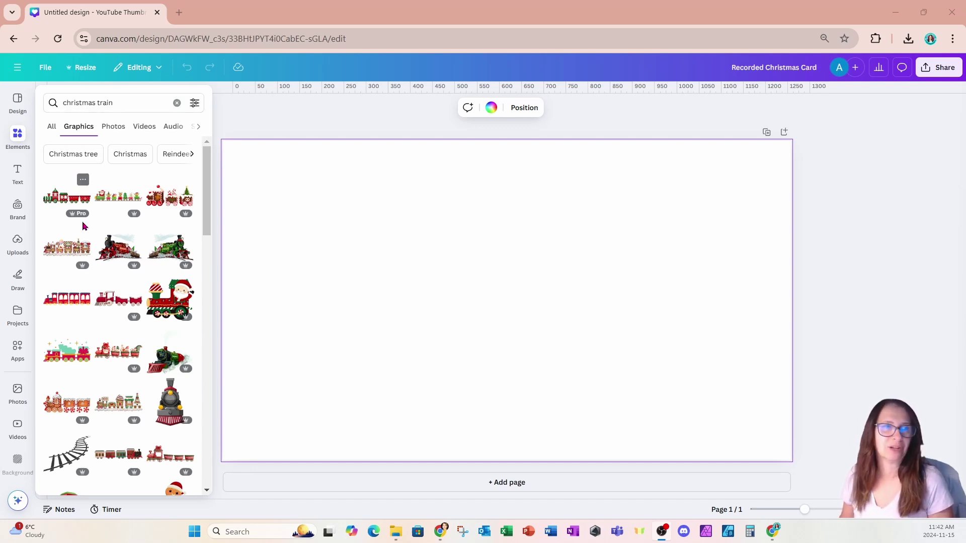
{"action": "scroll", "coordinate": [89, 237], "scroll_direction": "down", "scroll_amount": 6}
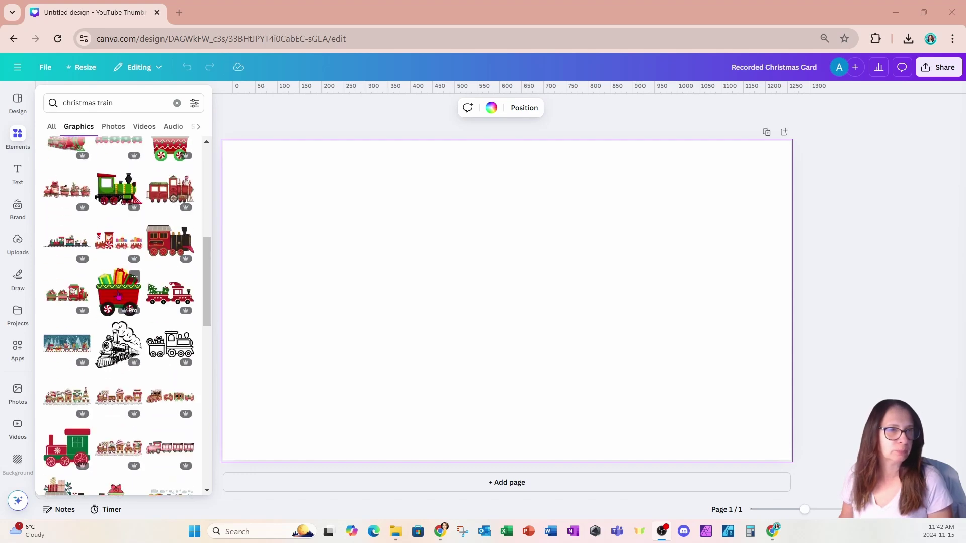
{"action": "scroll", "coordinate": [118, 295], "scroll_direction": "down", "scroll_amount": 10}
{"action": "left_click", "coordinate": [114, 341]}
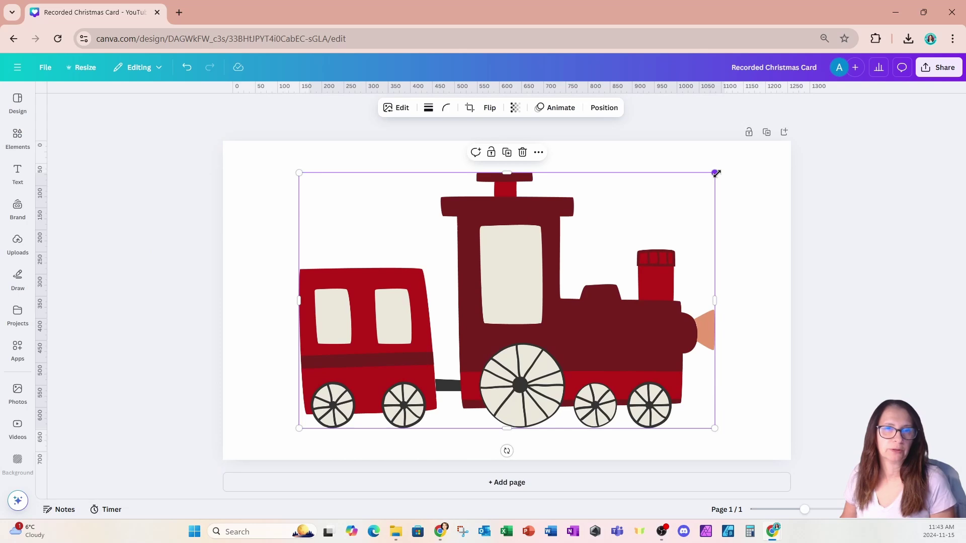
{"action": "left_click_drag", "start_coordinate": [716, 173], "coordinate": [569, 262]}
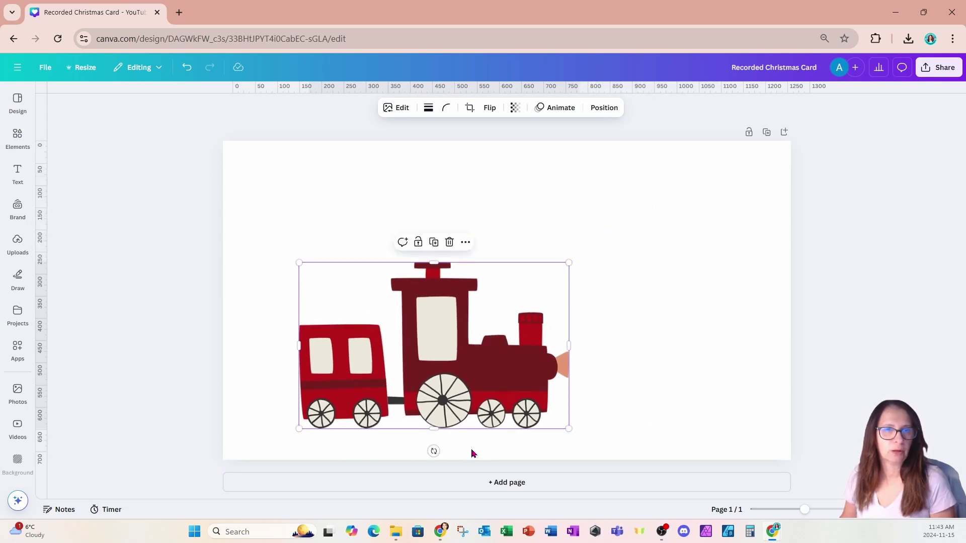
{"action": "left_click_drag", "start_coordinate": [523, 405], "coordinate": [675, 384]}
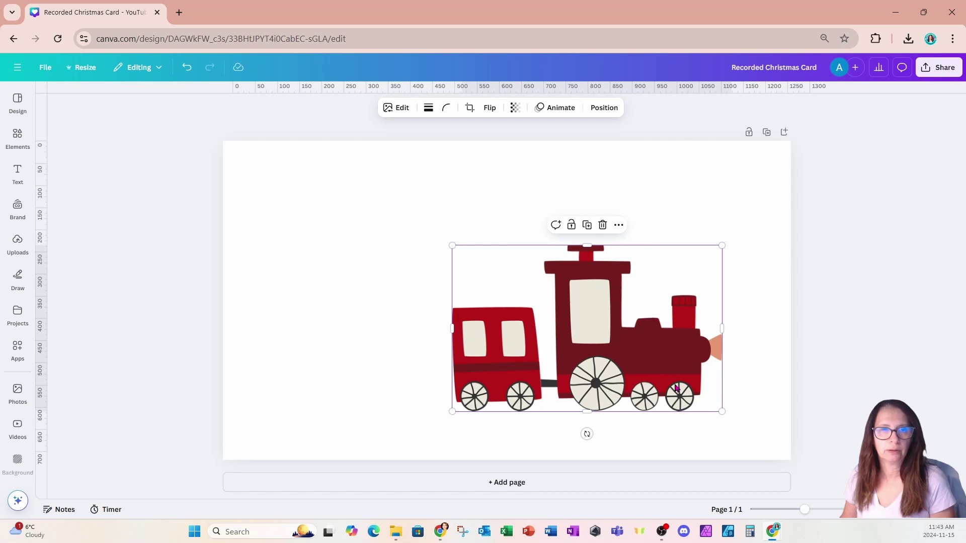
Step: Duplicate the train, crop the copy to one carriage and attach it behind the train
{"action": "left_click", "coordinate": [586, 225]}
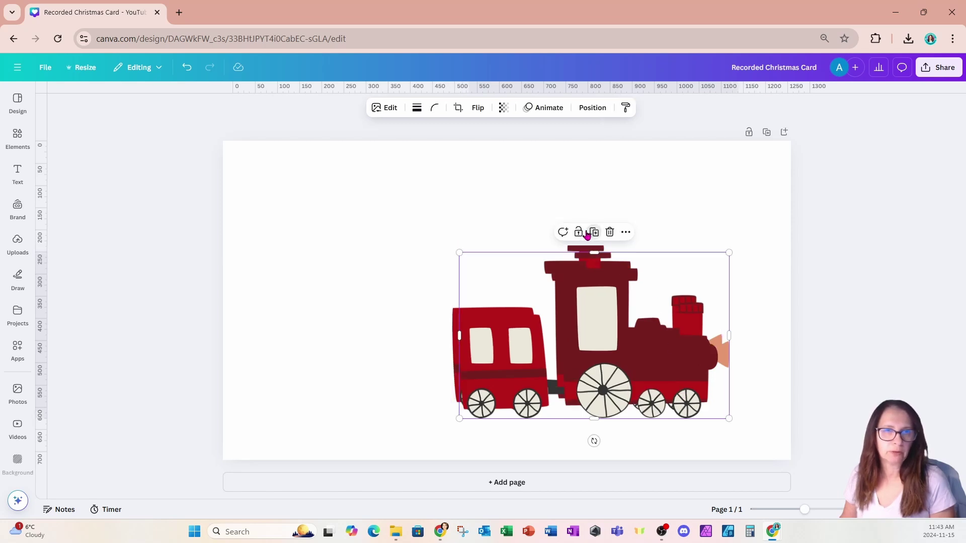
{"action": "left_click_drag", "start_coordinate": [644, 378], "coordinate": [545, 379]}
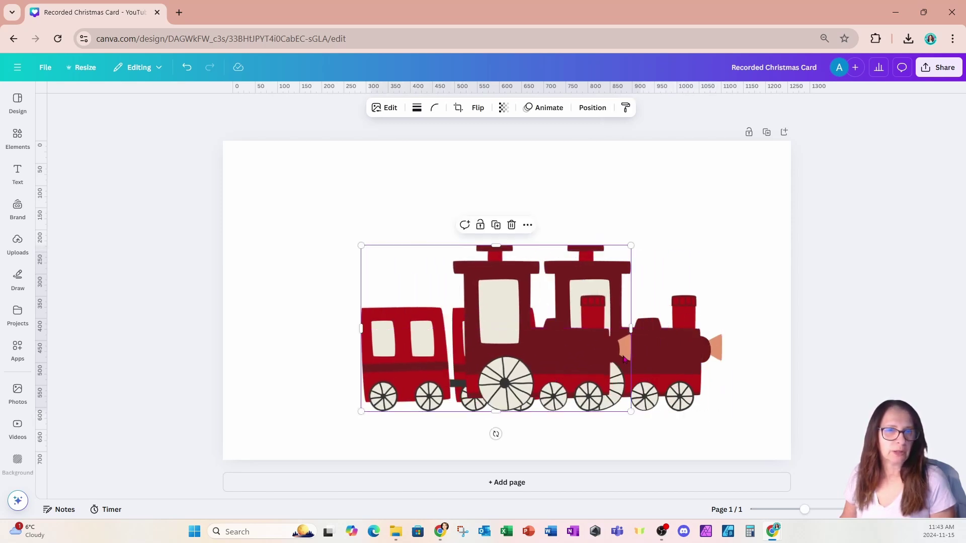
{"action": "left_click_drag", "start_coordinate": [628, 331], "coordinate": [456, 331]}
{"action": "left_click_drag", "start_coordinate": [441, 266], "coordinate": [400, 291]}
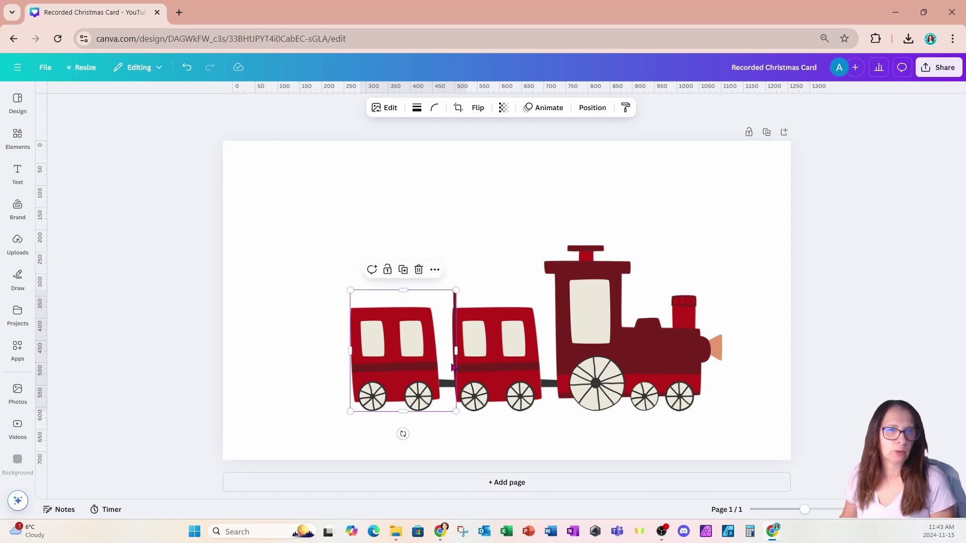
{"action": "left_click_drag", "start_coordinate": [452, 368], "coordinate": [455, 367]}
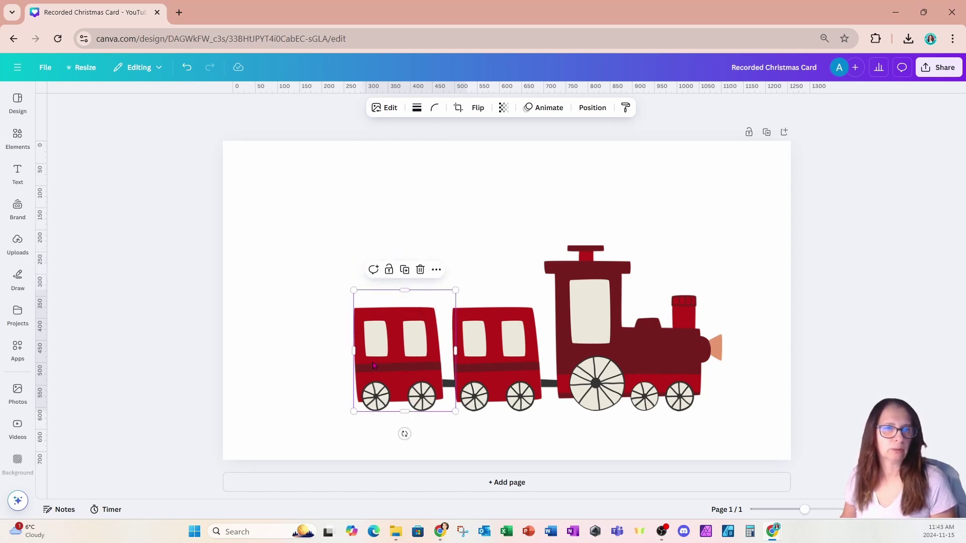
{"action": "mouse_move", "coordinate": [353, 351]}
{"action": "left_mouse_down"}
{"action": "mouse_move", "coordinate": [343, 351]}
{"action": "mouse_move", "coordinate": [355, 352]}
{"action": "left_mouse_up"}
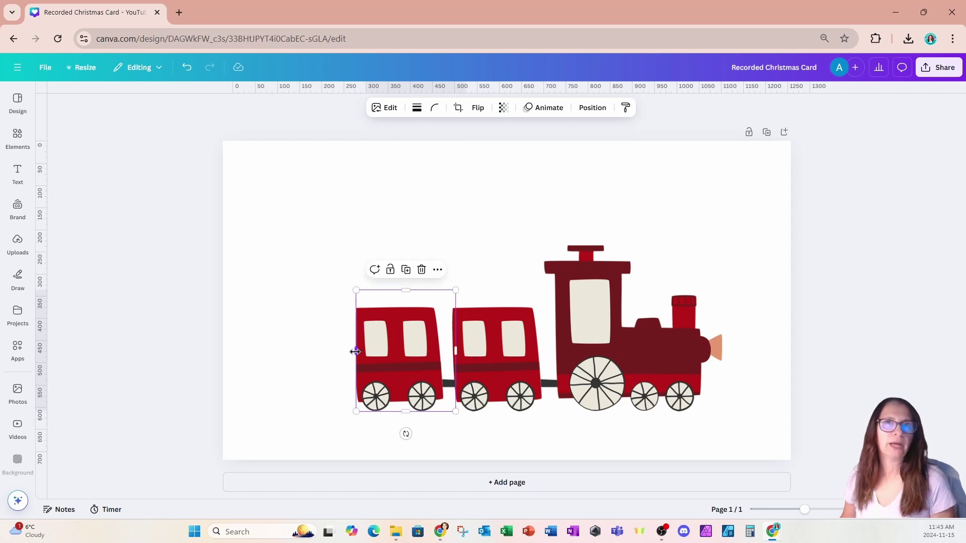
{"action": "left_click", "coordinate": [479, 204]}
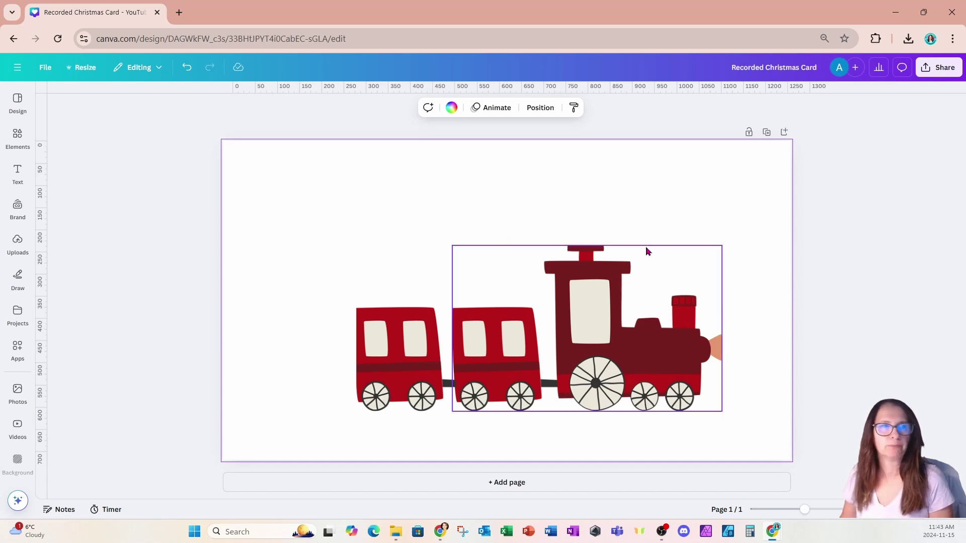
Step: Search Elements for 'frame' and add the rounded-square sky-and-hills frame from Frames
{"action": "left_click", "coordinate": [18, 147]}
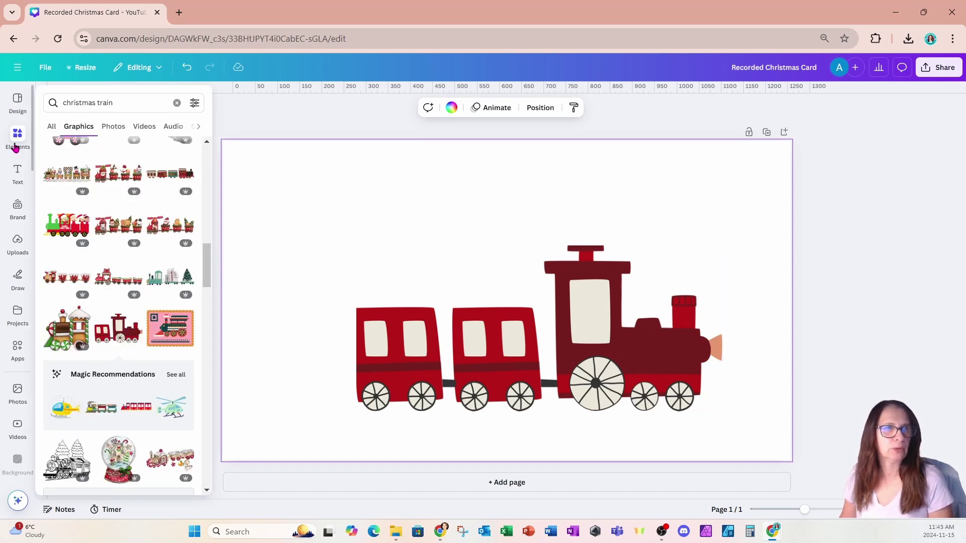
{"action": "left_click", "coordinate": [176, 100]}
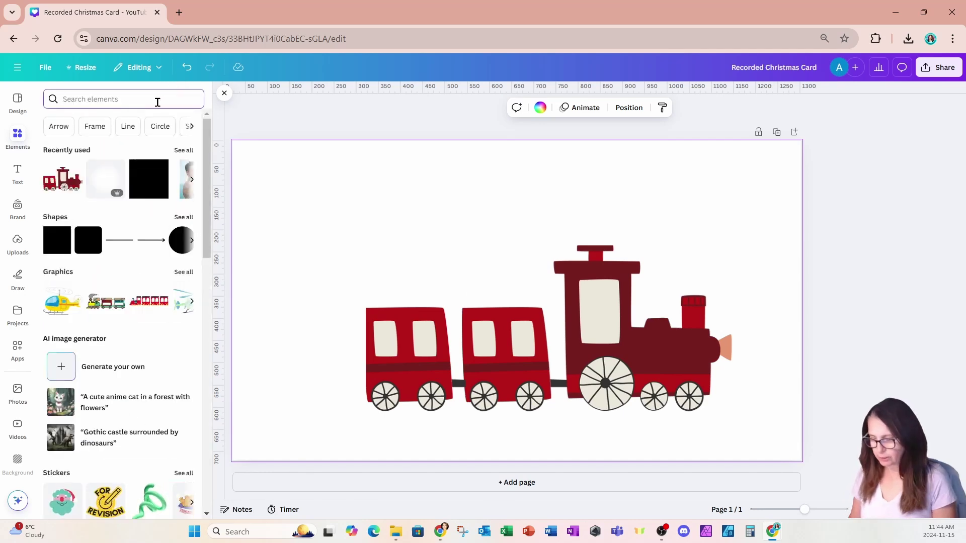
{"action": "type", "text": "fram"}
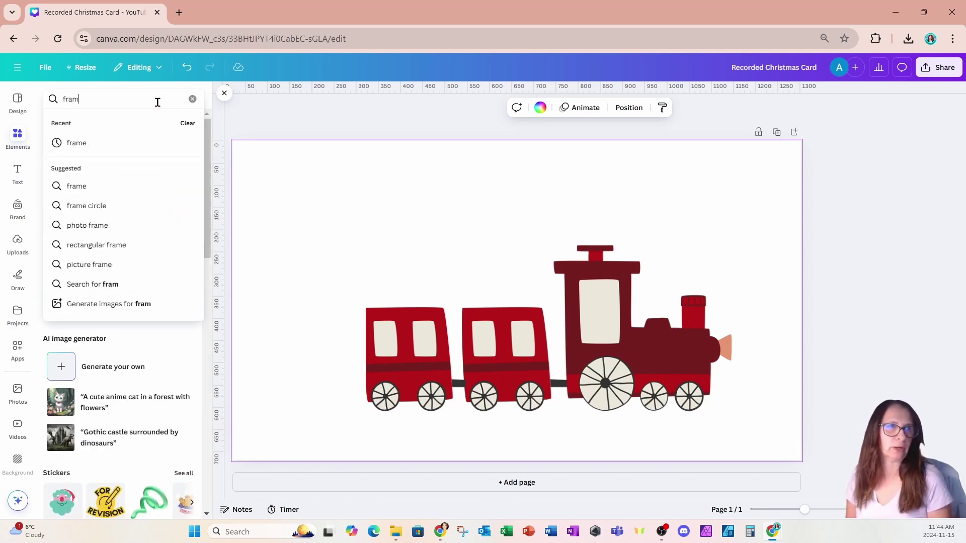
{"action": "type", "text": "e"}
{"action": "key", "text": "Return"}
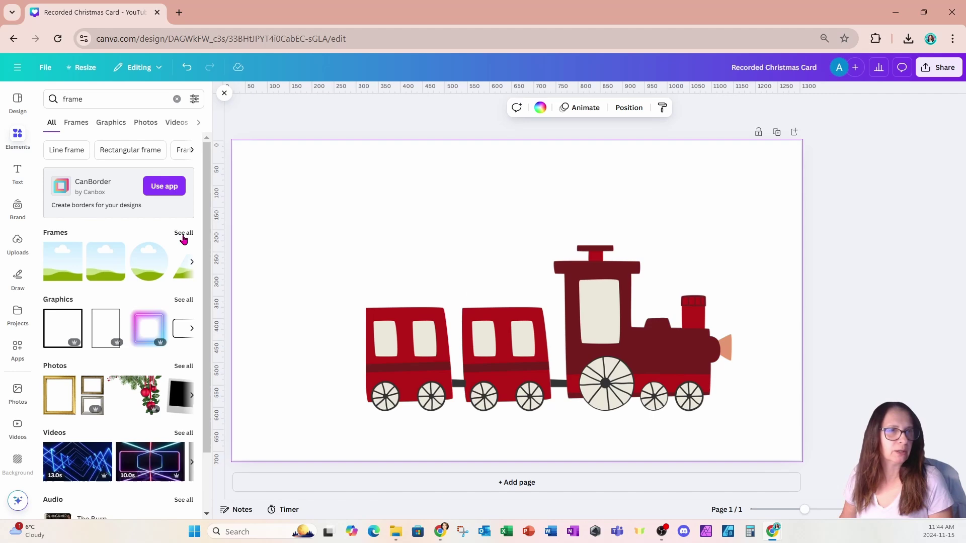
{"action": "left_click", "coordinate": [184, 235]}
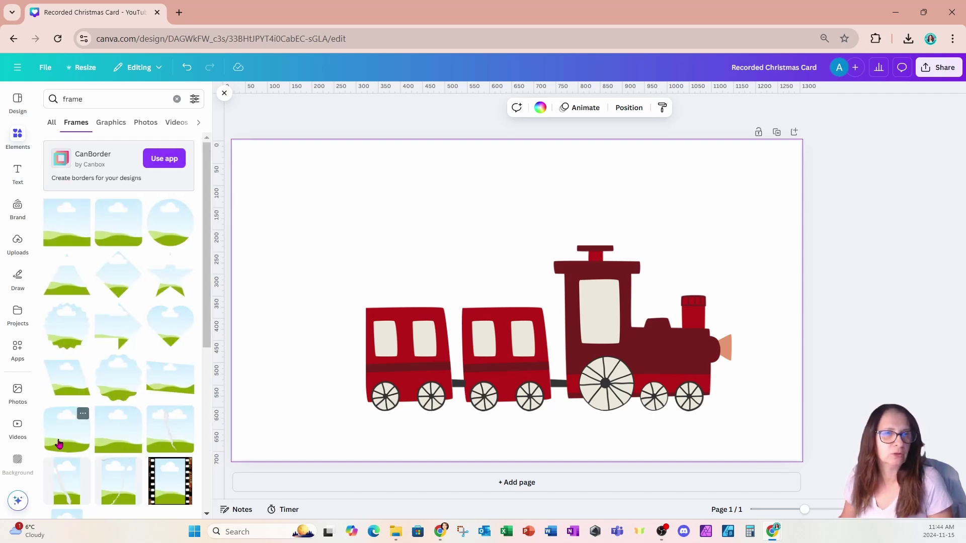
{"action": "left_click", "coordinate": [59, 443]}
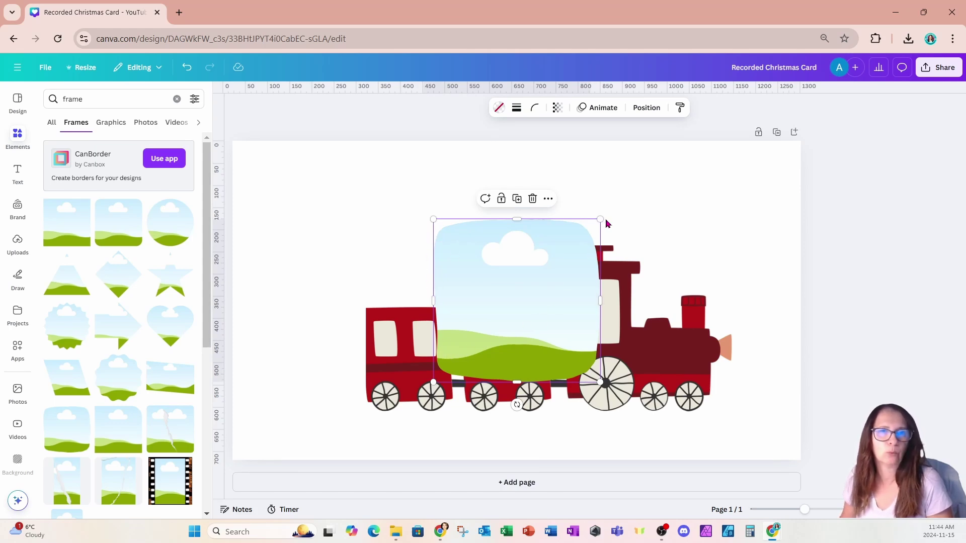
Step: Shrink the photo frame and fit it into the engine's cab window
{"action": "left_click_drag", "start_coordinate": [601, 300], "coordinate": [560, 300]}
{"action": "left_click_drag", "start_coordinate": [515, 327], "coordinate": [358, 306]}
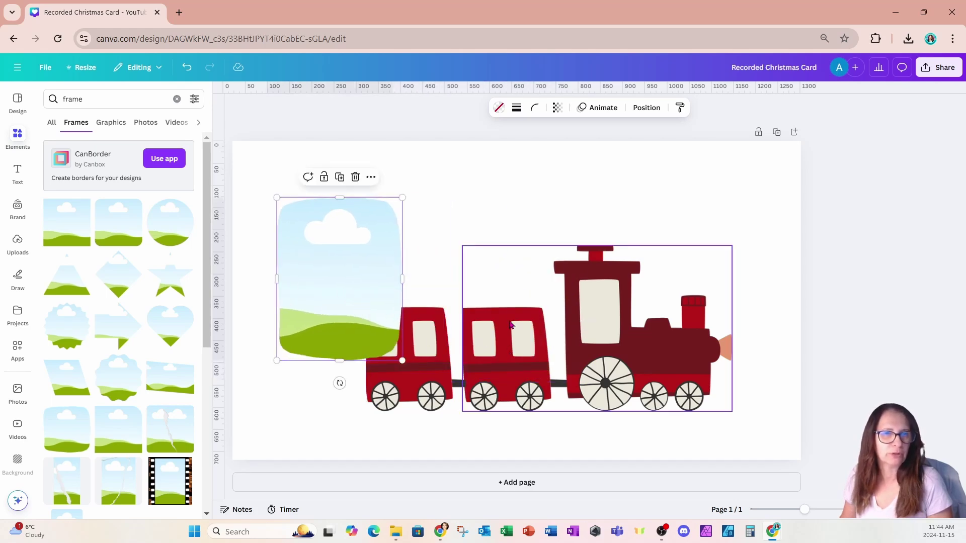
{"action": "left_click_drag", "start_coordinate": [401, 197], "coordinate": [366, 248]}
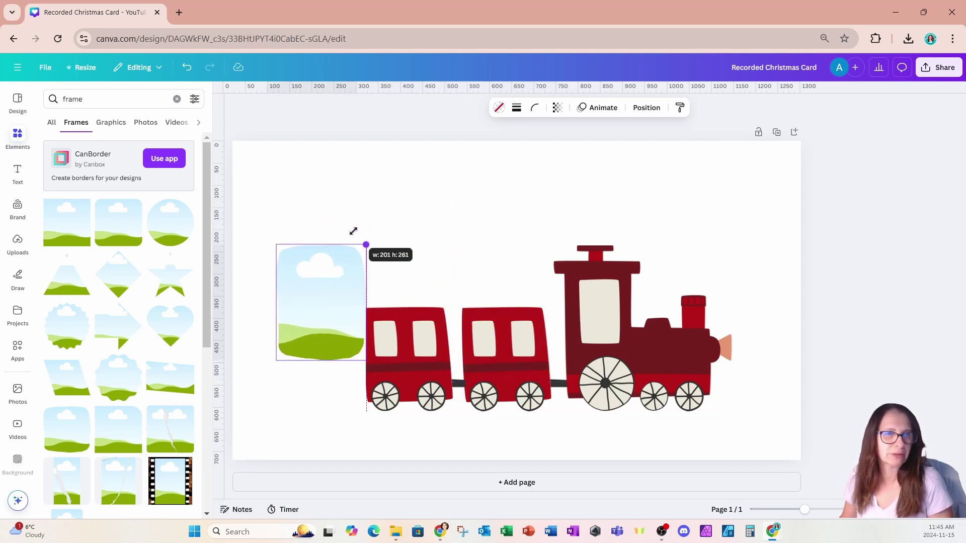
{"action": "left_click_drag", "start_coordinate": [335, 308], "coordinate": [568, 340]}
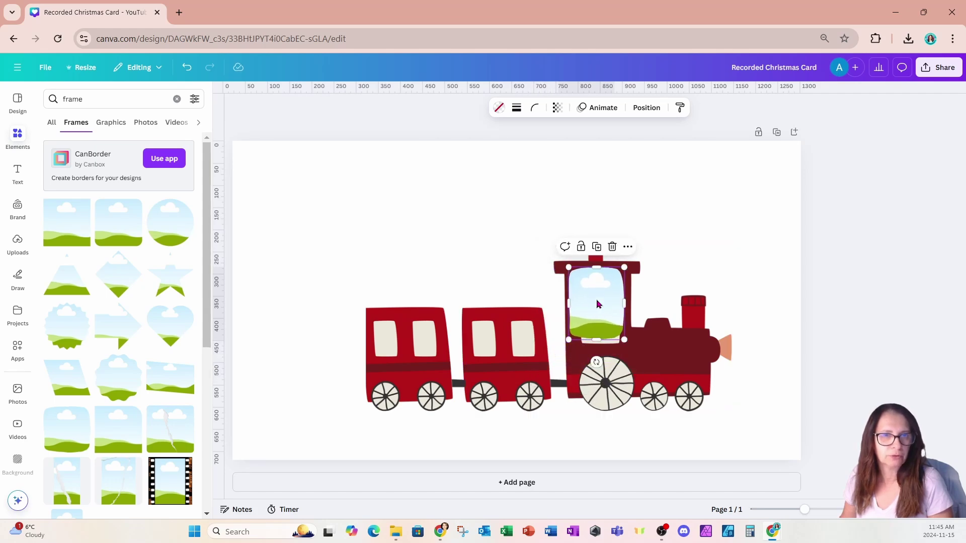
{"action": "left_click_drag", "start_coordinate": [597, 304], "coordinate": [536, 320]}
Step: Duplicate the window frame into the carriage windows and align the second carriage's pair
{"action": "left_click", "coordinate": [603, 255]}
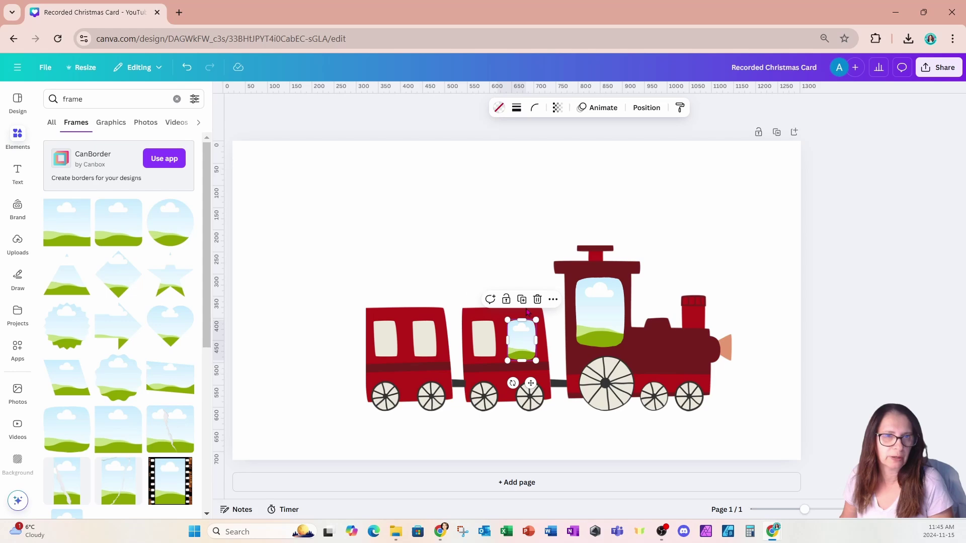
{"action": "left_click", "coordinate": [521, 299]}
{"action": "left_click_drag", "start_coordinate": [455, 376], "coordinate": [491, 333]}
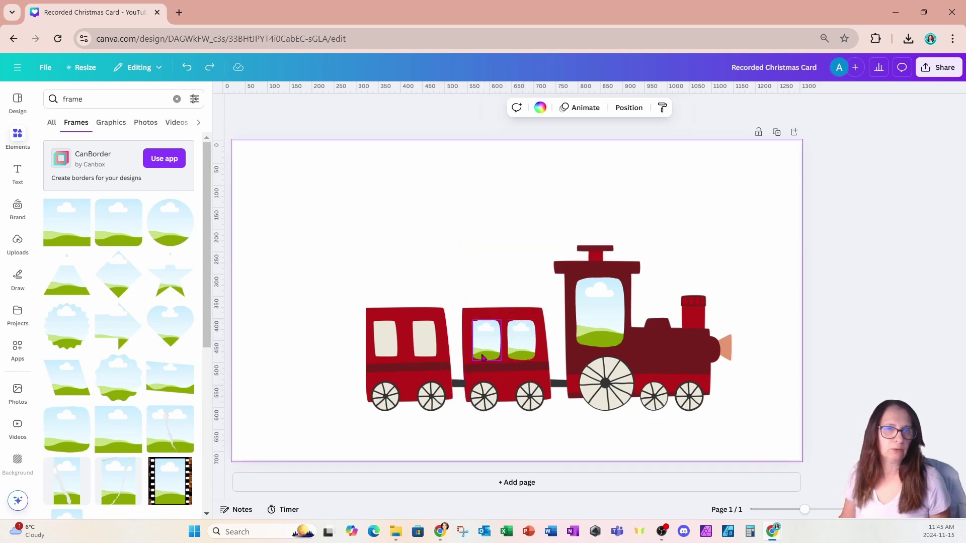
{"action": "left_click", "coordinate": [515, 352], "text": "shift"}
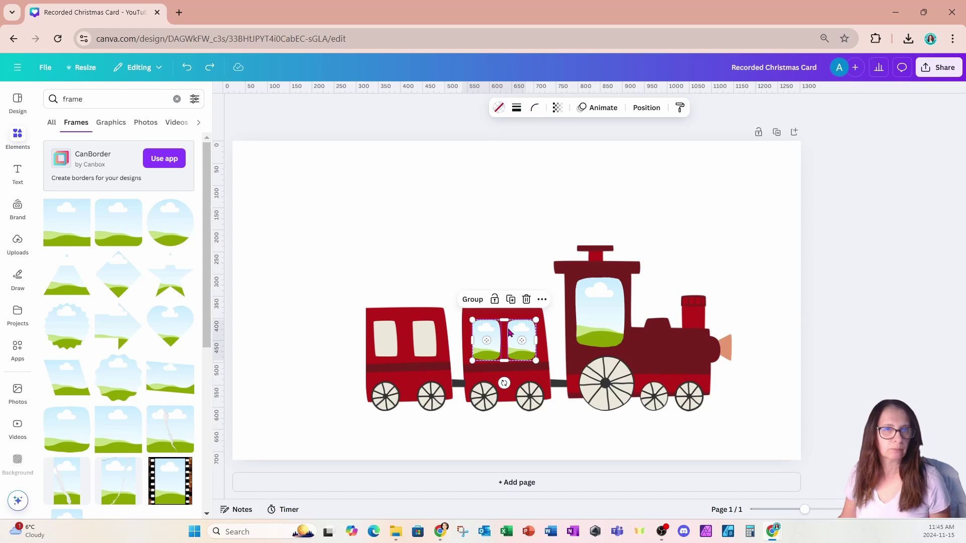
{"action": "left_click_drag", "start_coordinate": [502, 360], "coordinate": [391, 352]}
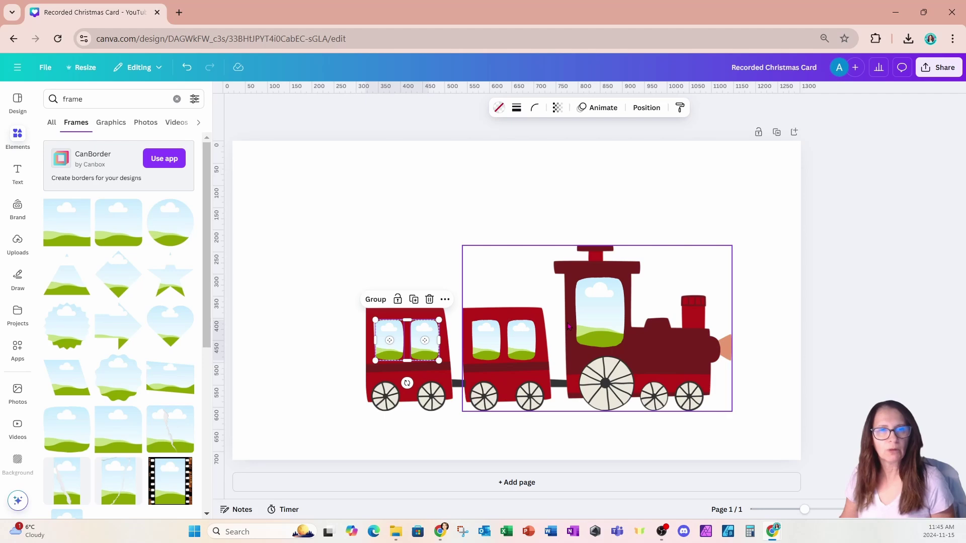
Step: Give the engine's window frame a solid cream #ebe7db border
{"action": "left_click", "coordinate": [591, 321]}
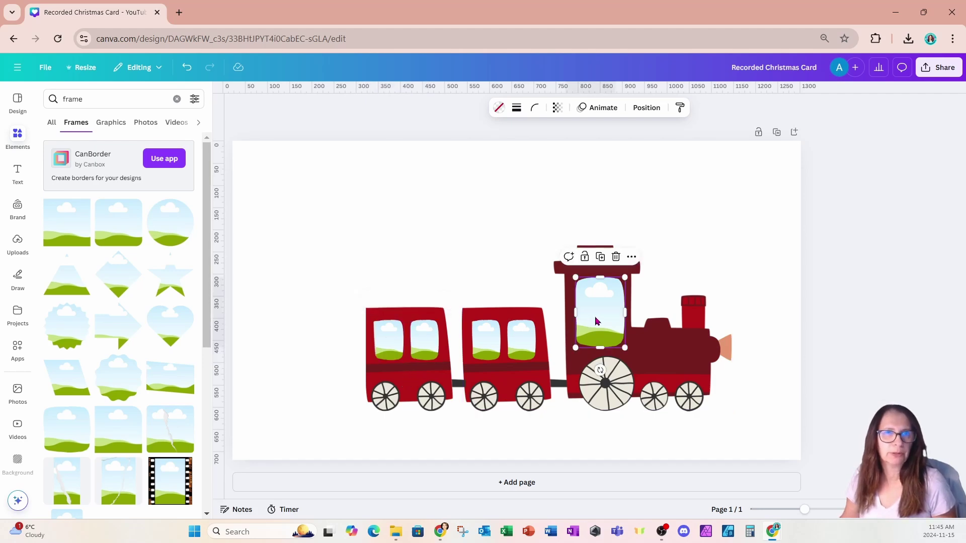
{"action": "left_click", "coordinate": [516, 114]}
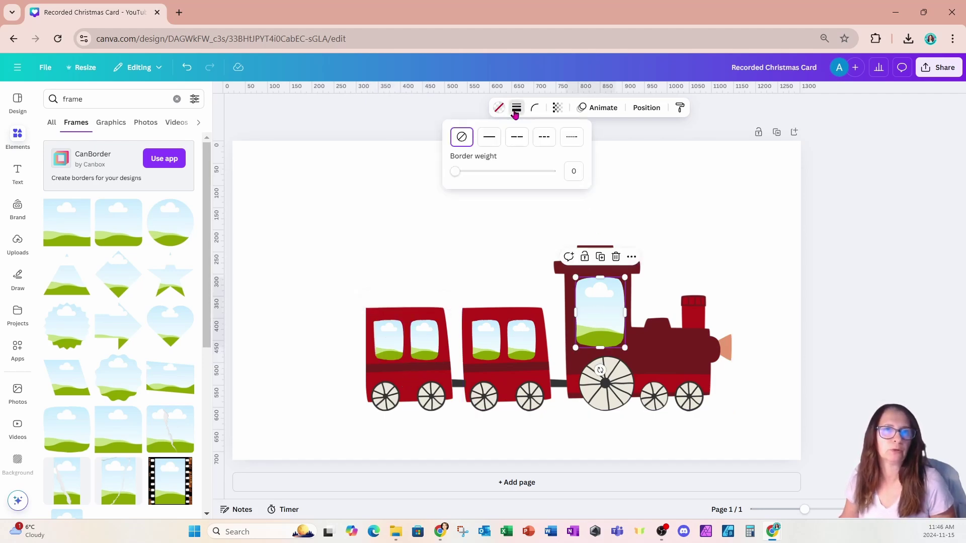
{"action": "left_click", "coordinate": [486, 139]}
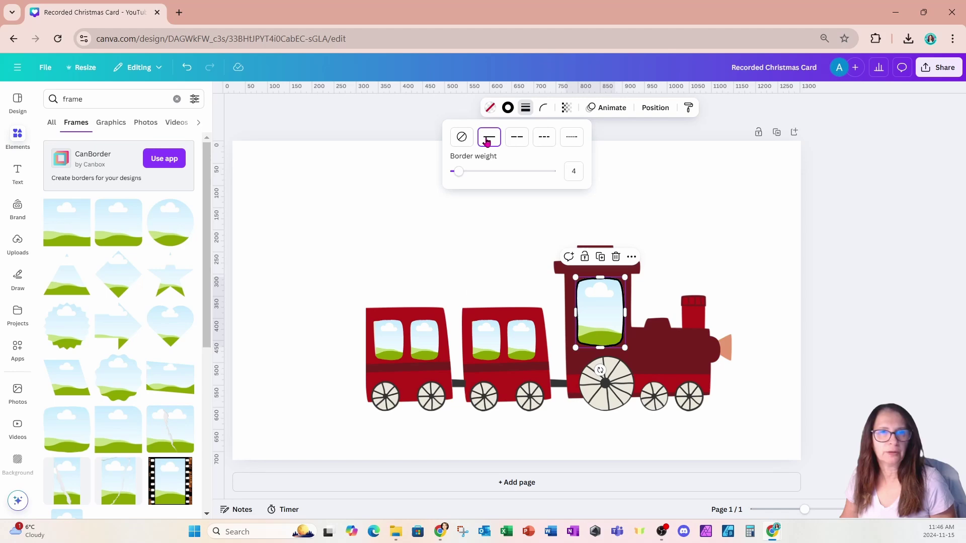
{"action": "left_click", "coordinate": [507, 109]}
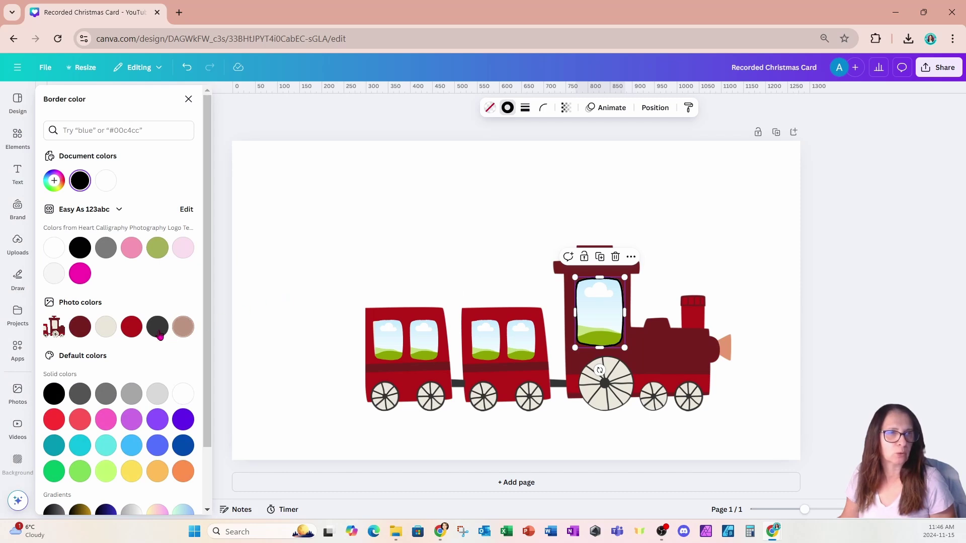
{"action": "left_click", "coordinate": [107, 330]}
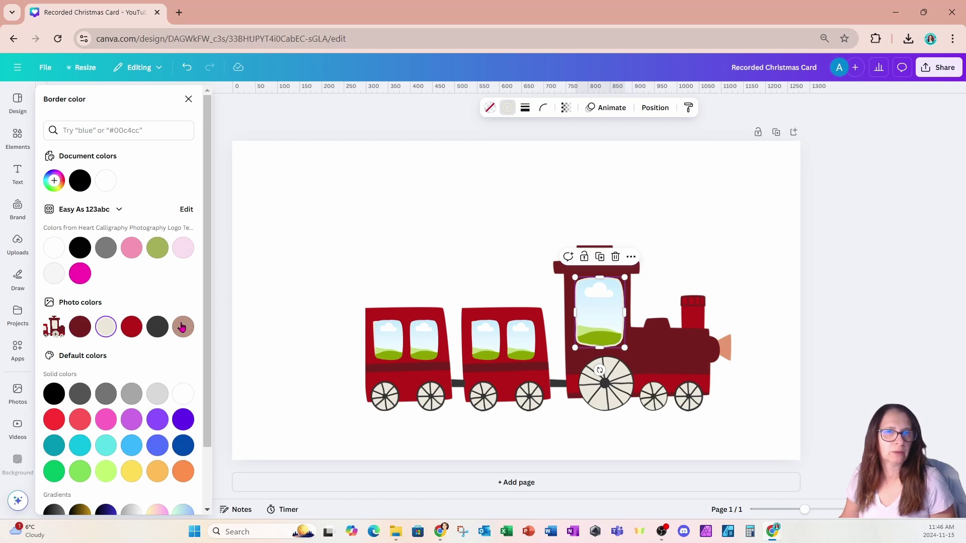
Step: Copy the engine window's border style onto all four carriage window frames
{"action": "left_click", "coordinate": [689, 108]}
{"action": "left_click", "coordinate": [522, 337]}
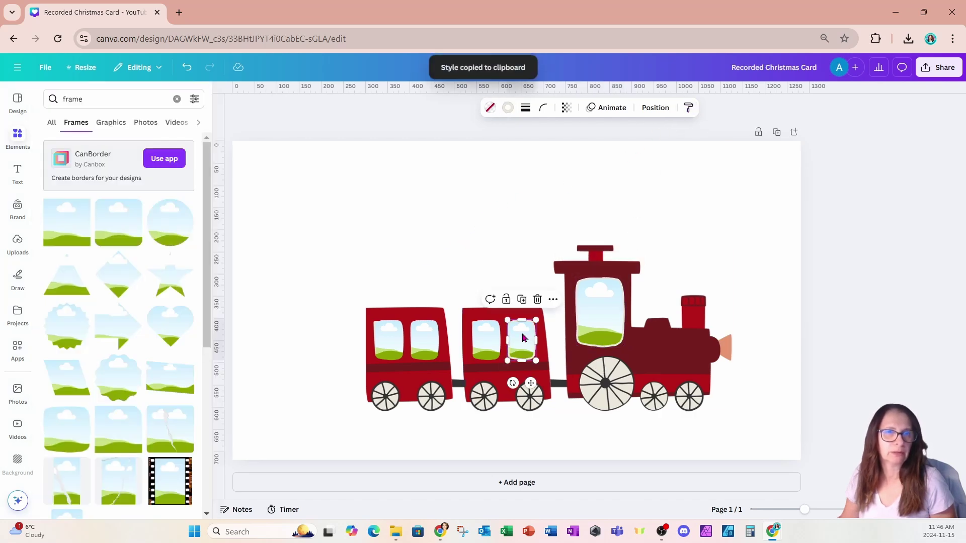
{"action": "left_click", "coordinate": [687, 108]}
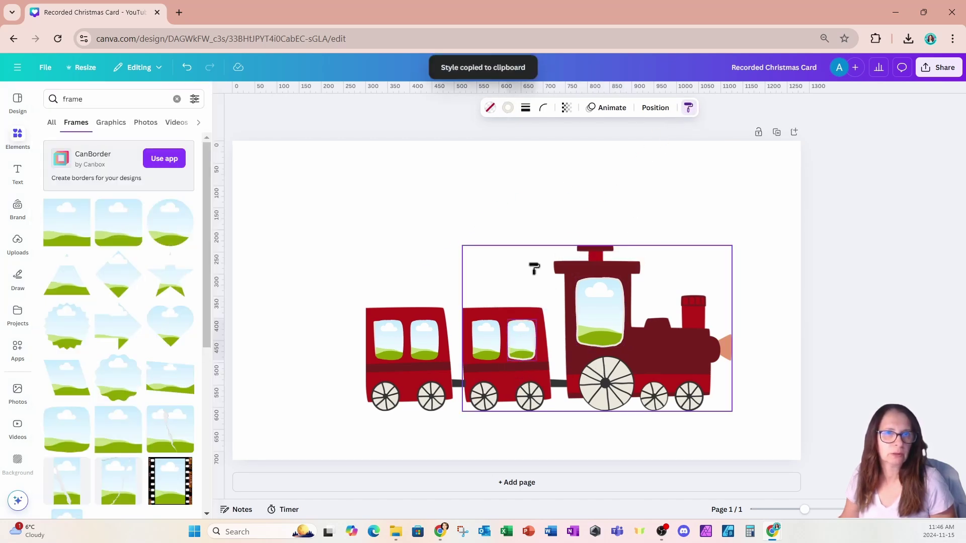
{"action": "left_click", "coordinate": [488, 340]}
{"action": "left_click", "coordinate": [688, 108]}
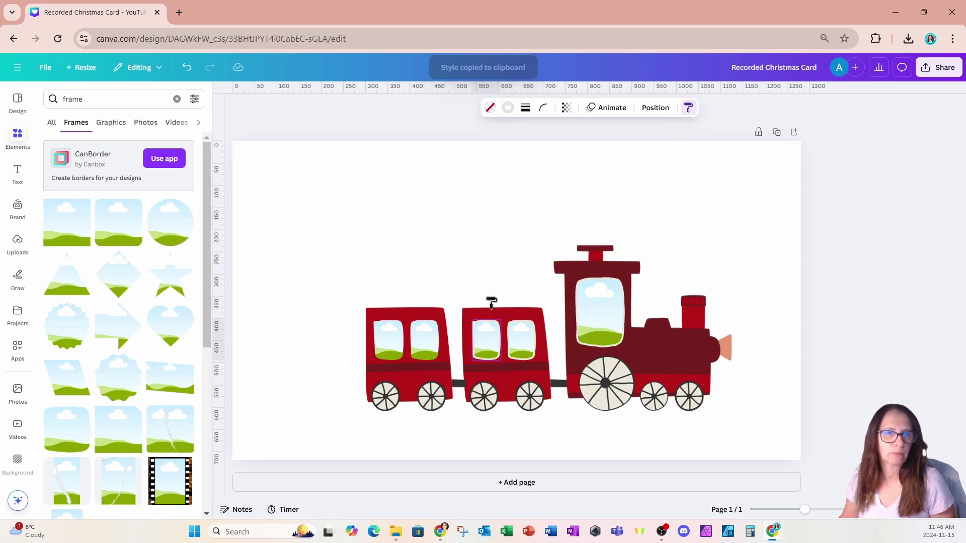
{"action": "left_click", "coordinate": [425, 346]}
{"action": "left_click", "coordinate": [689, 108]}
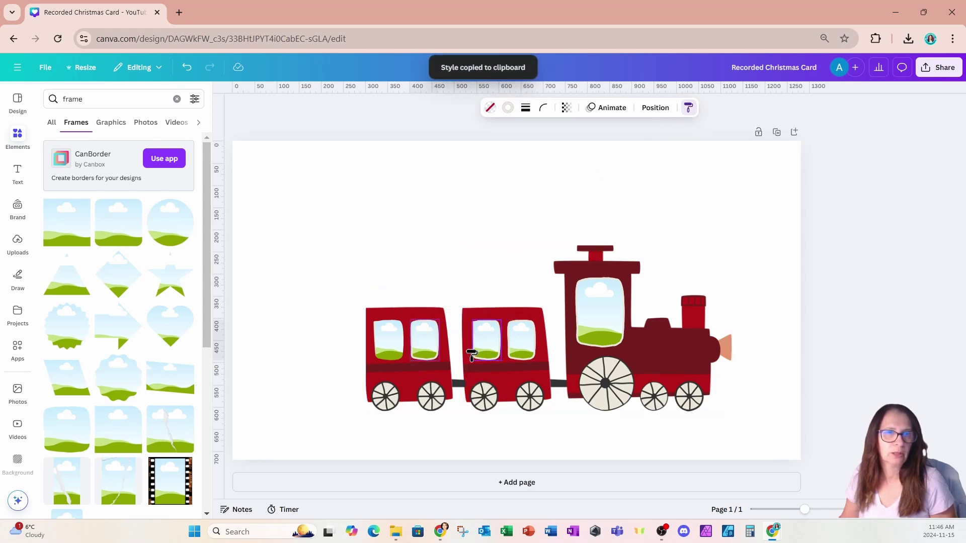
{"action": "left_click", "coordinate": [390, 355]}
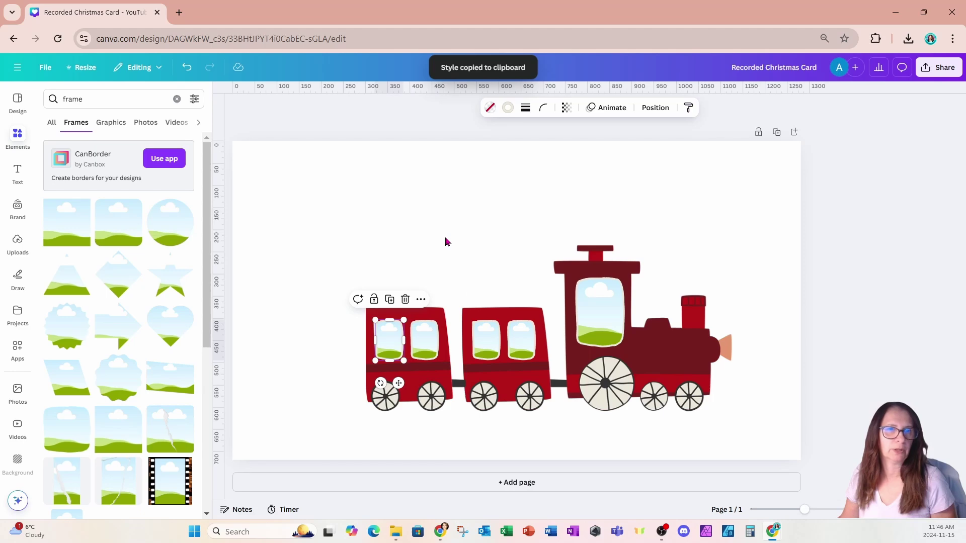
{"action": "left_click", "coordinate": [384, 169]}
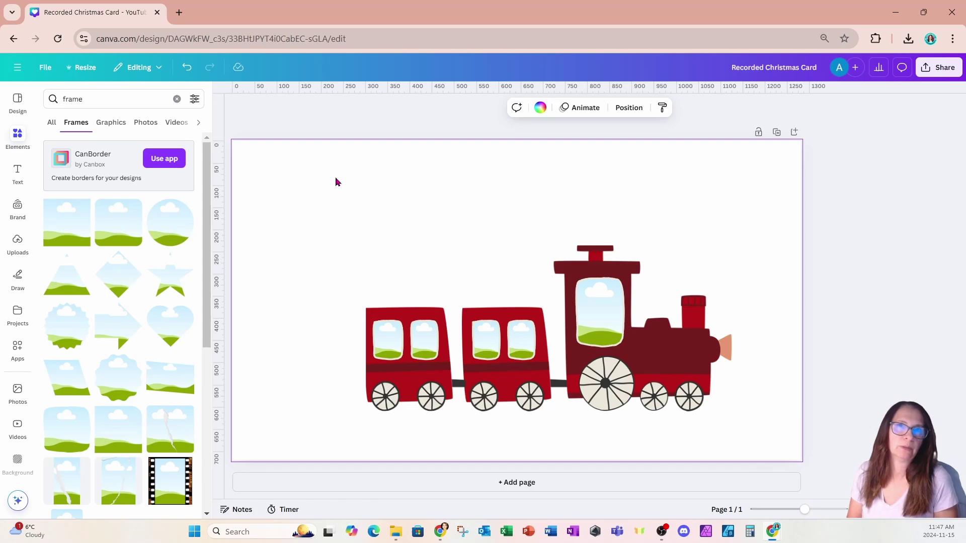
Step: Search 'man' photos and drop the man in blue into the engine window
{"action": "left_click", "coordinate": [16, 139]}
{"action": "left_click", "coordinate": [177, 103]}
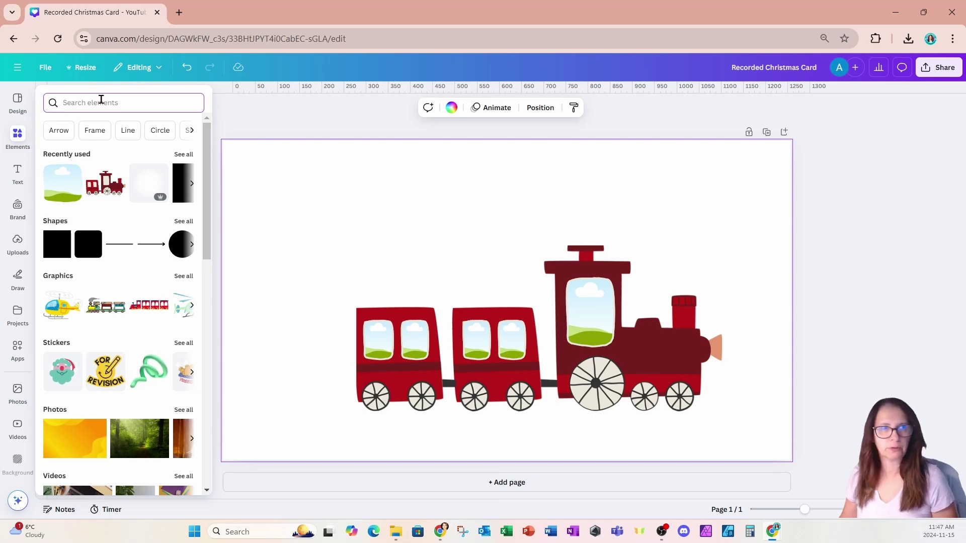
{"action": "type", "text": "man"}
{"action": "key", "text": "Return"}
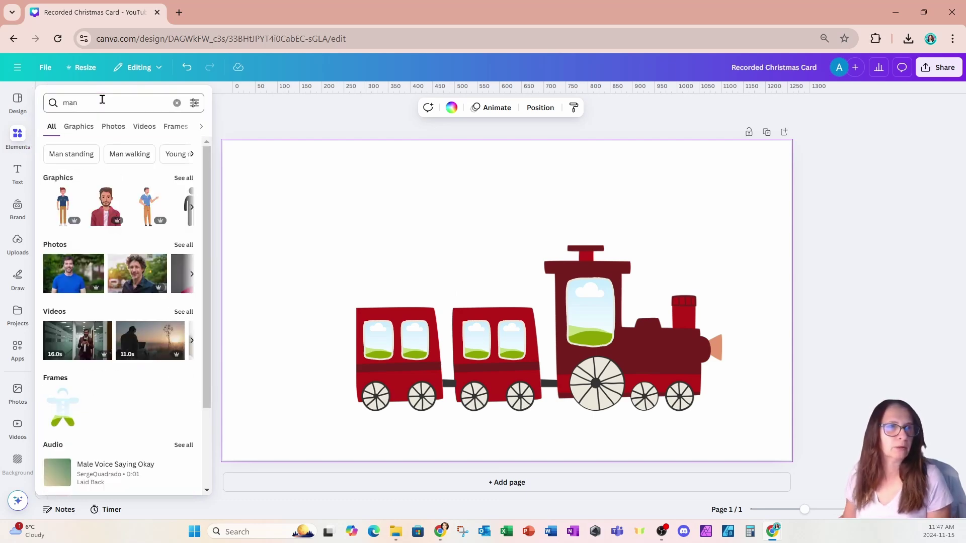
{"action": "left_click", "coordinate": [180, 245]}
{"action": "left_click", "coordinate": [80, 195]}
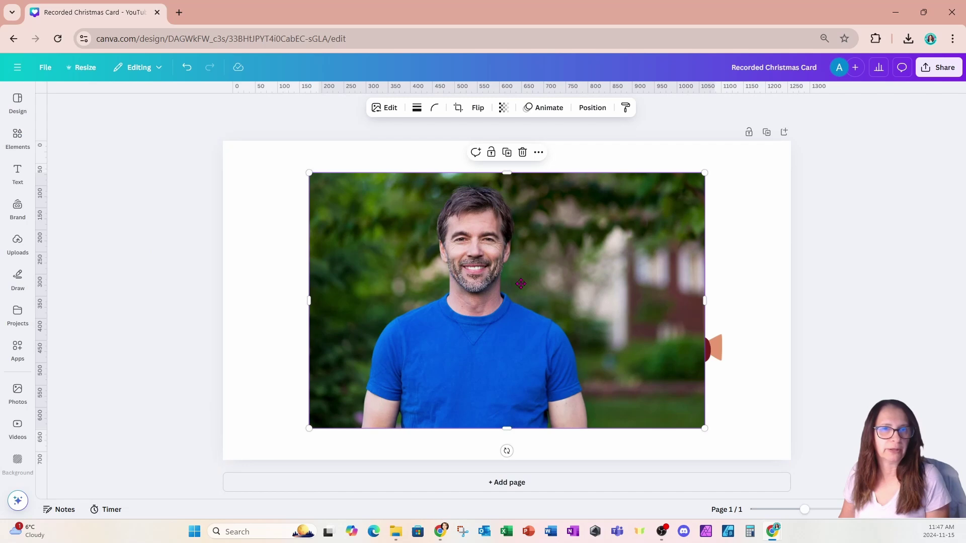
{"action": "left_click_drag", "start_coordinate": [507, 299], "coordinate": [590, 312]}
Step: Search 'woman' photos and place a woman's portrait in a carriage window
{"action": "left_click", "coordinate": [39, 142]}
{"action": "left_click", "coordinate": [93, 104]}
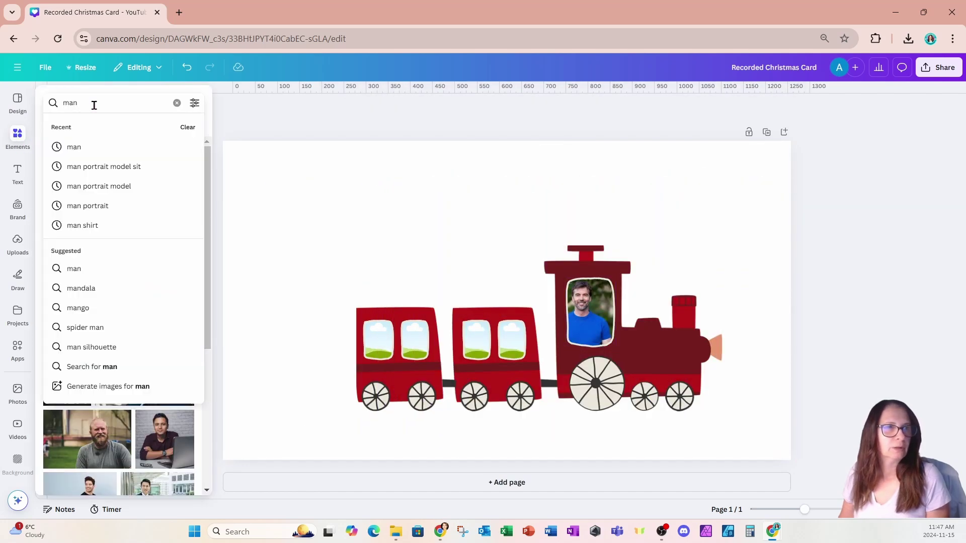
{"action": "double_click", "coordinate": [59, 104]}
{"action": "type", "text": "woman"}
{"action": "key", "text": "Return"}
{"action": "left_click", "coordinate": [76, 197]}
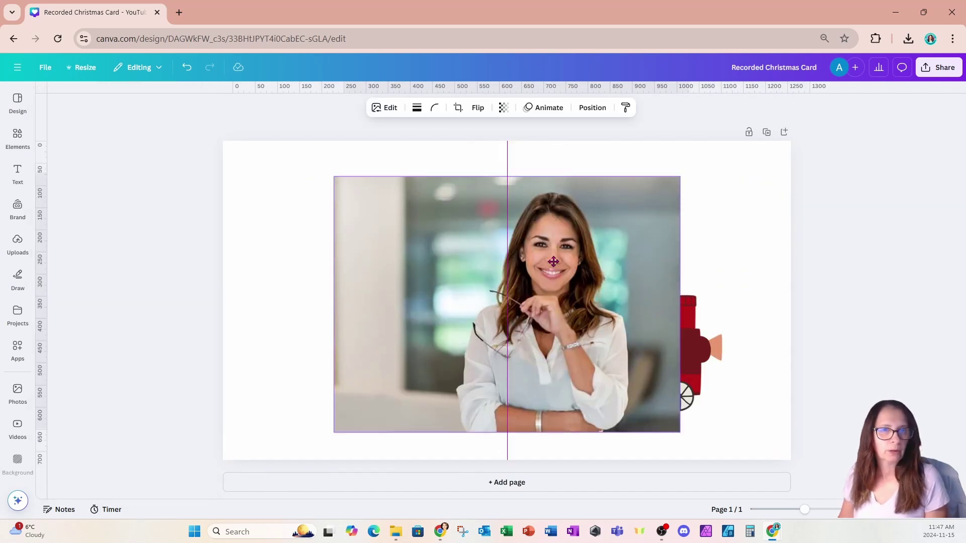
{"action": "left_click_drag", "start_coordinate": [506, 302], "coordinate": [511, 339]}
Step: Add a child photo into a first-carriage window
{"action": "left_click", "coordinate": [18, 136]}
{"action": "left_click", "coordinate": [108, 99]}
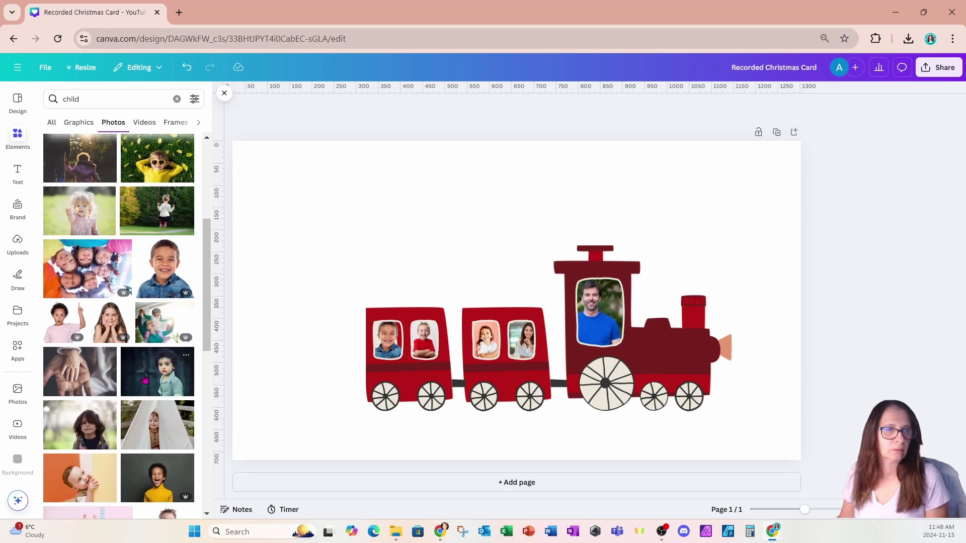
{"action": "left_click", "coordinate": [157, 371]}
{"action": "left_click_drag", "start_coordinate": [517, 302], "coordinate": [387, 339]}
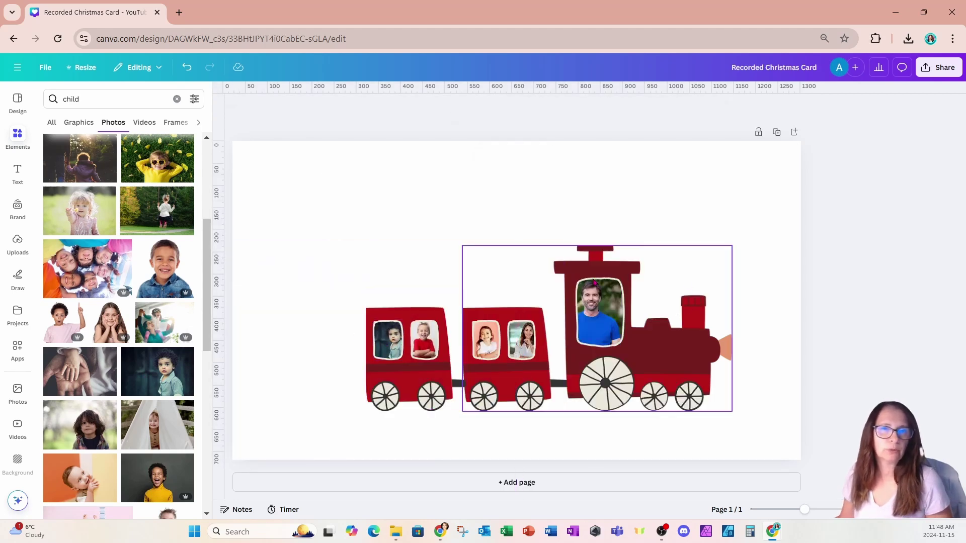
Step: Reframe the man's and woman's photos so their faces fill their windows
{"action": "double_click", "coordinate": [603, 316]}
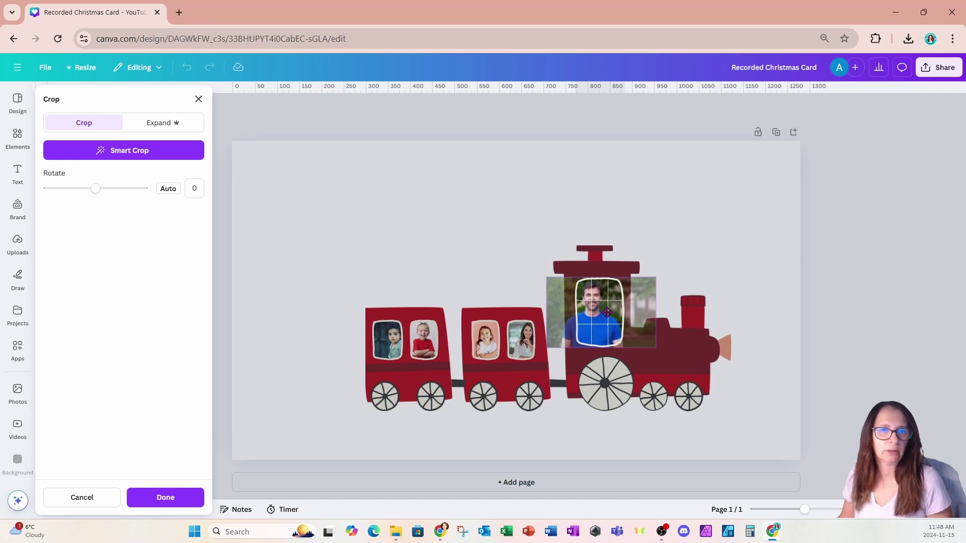
{"action": "left_click_drag", "start_coordinate": [608, 313], "coordinate": [611, 313]}
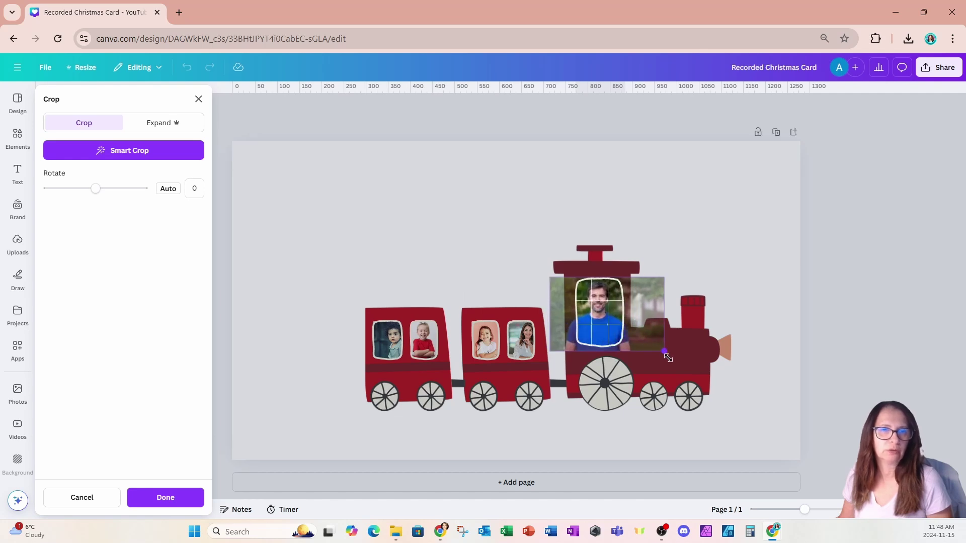
{"action": "left_click_drag", "start_coordinate": [668, 357], "coordinate": [679, 377]}
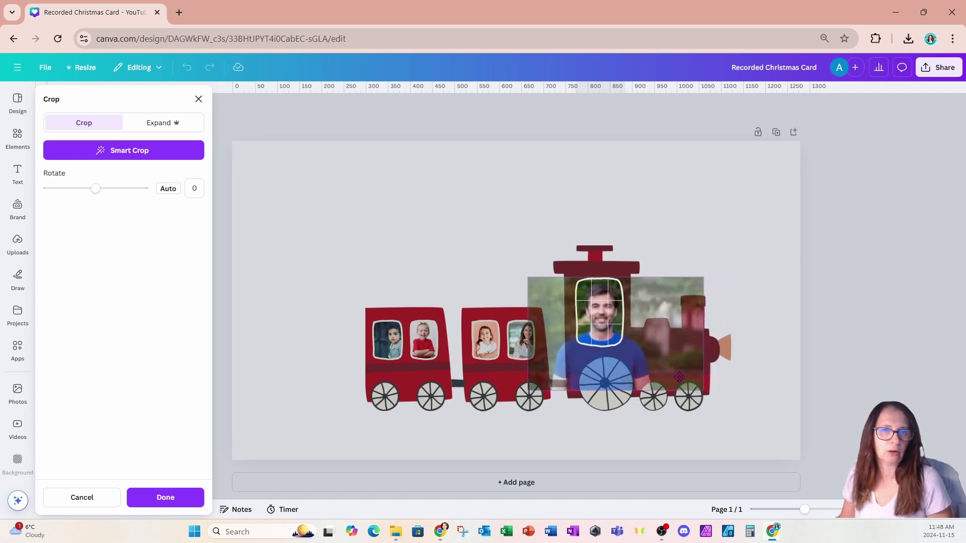
{"action": "left_click", "coordinate": [744, 215]}
{"action": "left_click", "coordinate": [523, 348]}
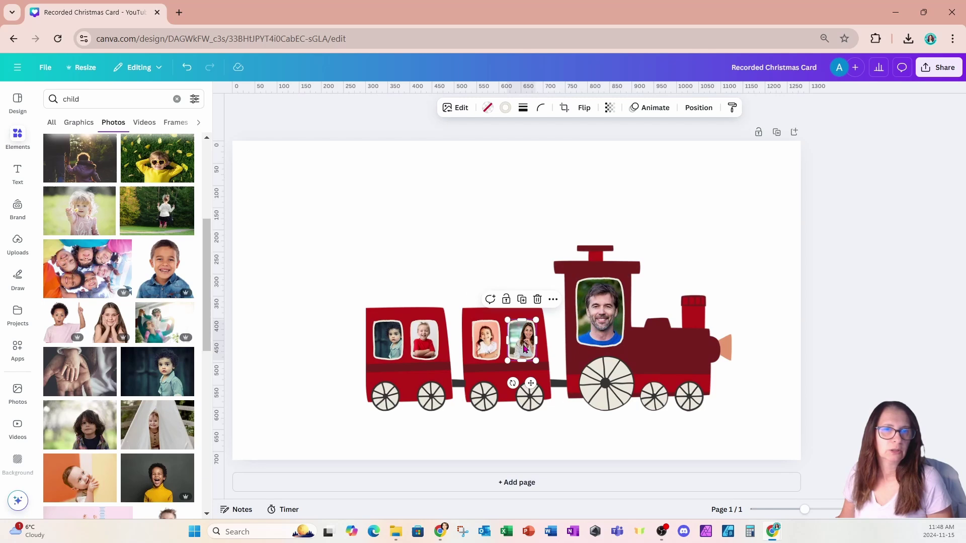
{"action": "double_click", "coordinate": [524, 347]}
{"action": "left_click_drag", "start_coordinate": [497, 361], "coordinate": [483, 380]}
{"action": "left_click", "coordinate": [512, 216]}
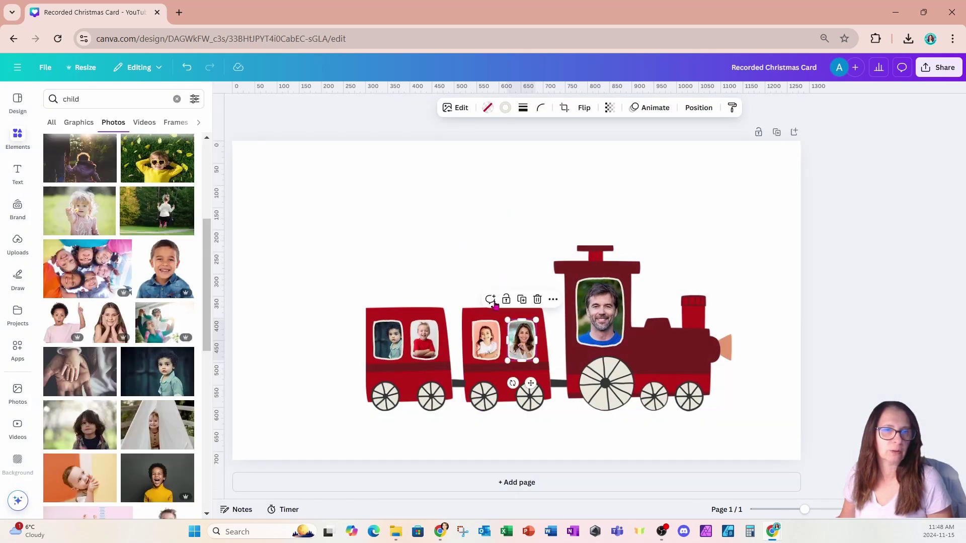
Step: Reposition the boy's photo inside his carriage window
{"action": "left_click", "coordinate": [487, 332]}
{"action": "left_click", "coordinate": [386, 332]}
{"action": "left_click", "coordinate": [385, 329]}
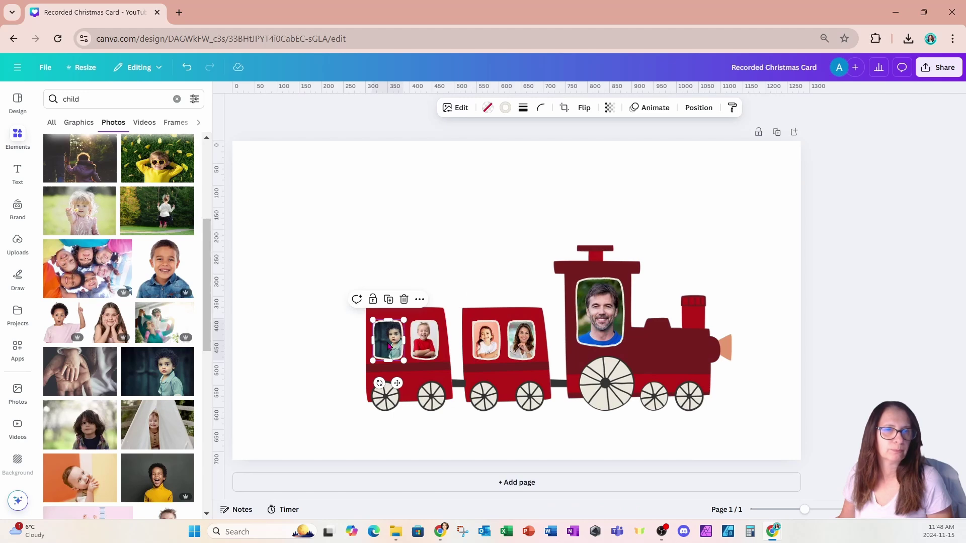
{"action": "double_click", "coordinate": [385, 328]}
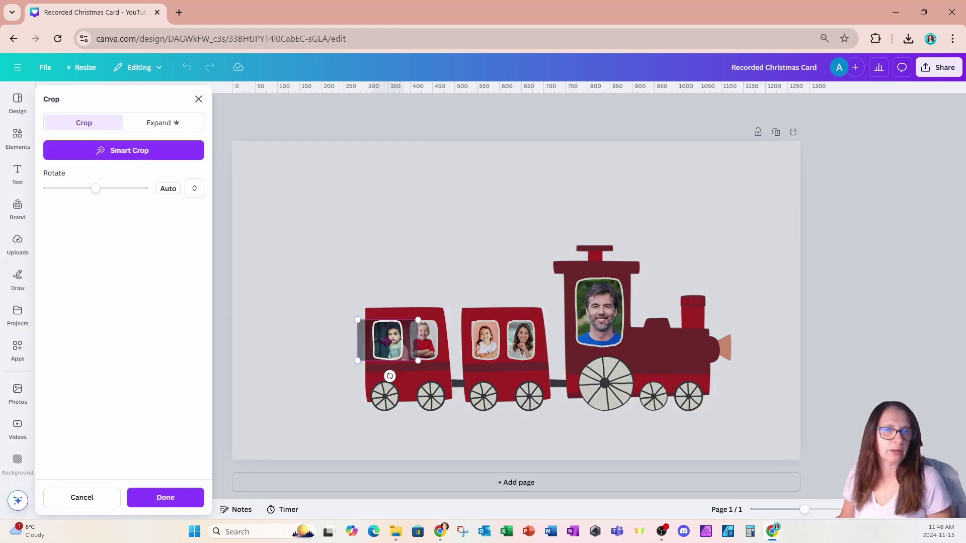
{"action": "left_click_drag", "start_coordinate": [386, 341], "coordinate": [394, 371]}
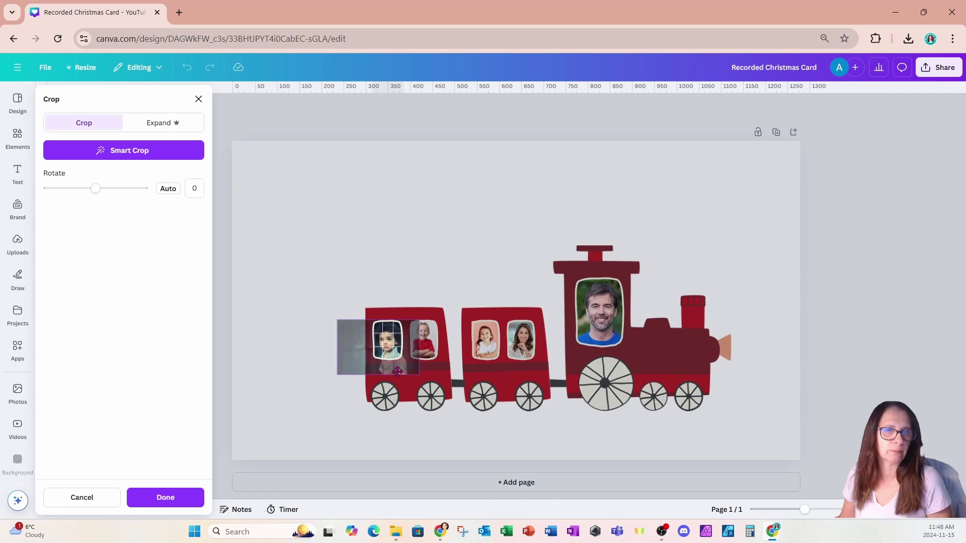
{"action": "left_click", "coordinate": [464, 274]}
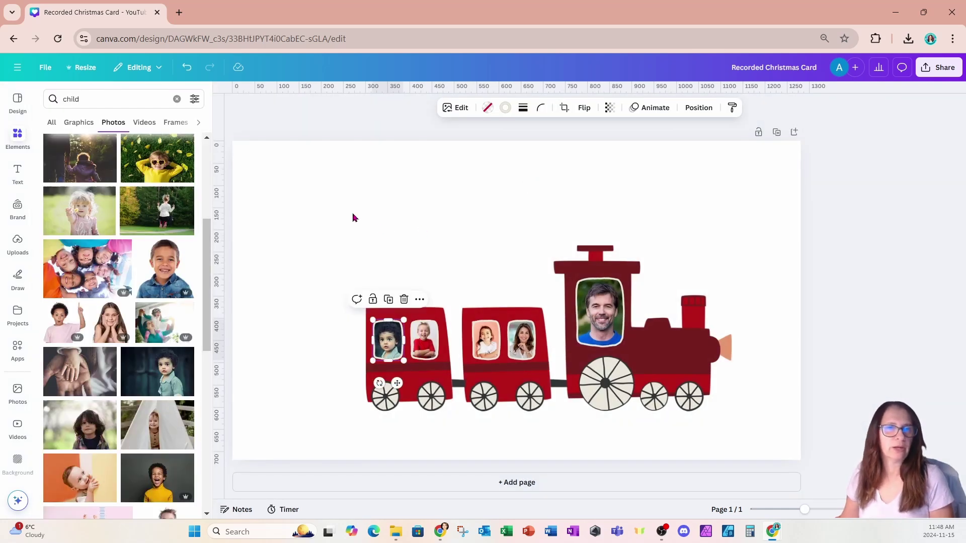
Step: Select the whole train with its photos, enlarge it and shift it down-left
{"action": "left_click_drag", "start_coordinate": [327, 200], "coordinate": [814, 453]}
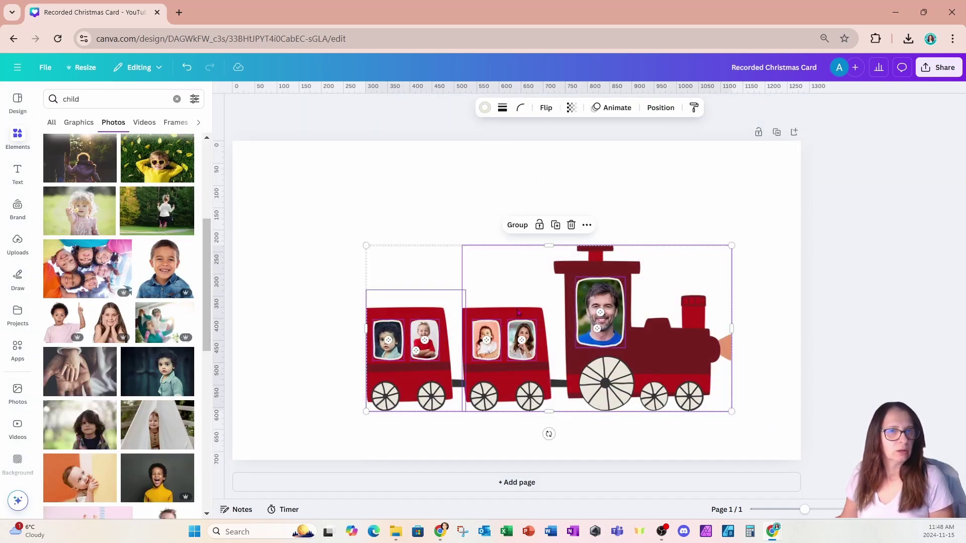
{"action": "left_click_drag", "start_coordinate": [366, 247], "coordinate": [280, 231]}
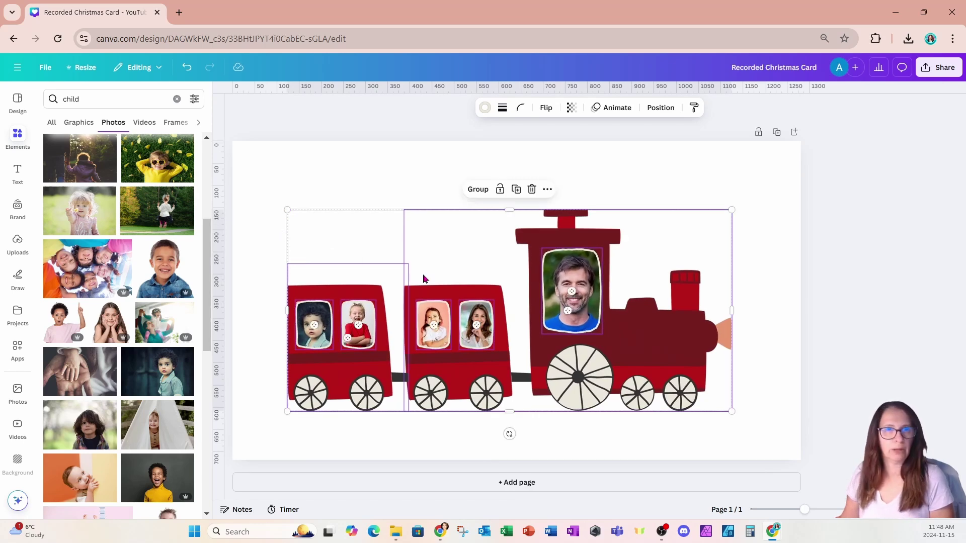
{"action": "left_click_drag", "start_coordinate": [677, 336], "coordinate": [660, 340]}
{"action": "left_click", "coordinate": [675, 186]}
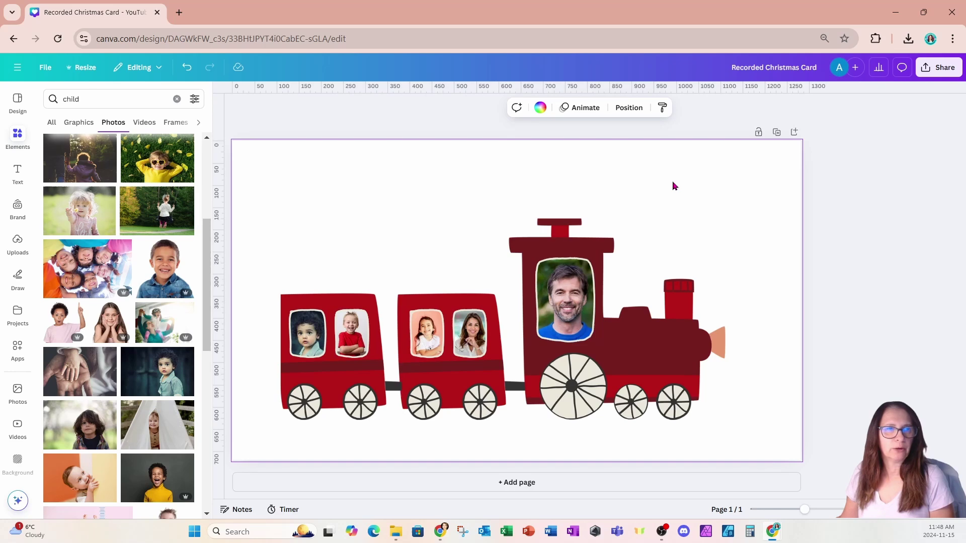
Step: Add a heading at the card's top-left reading 'Merry Christmas'
{"action": "left_click", "coordinate": [18, 173]}
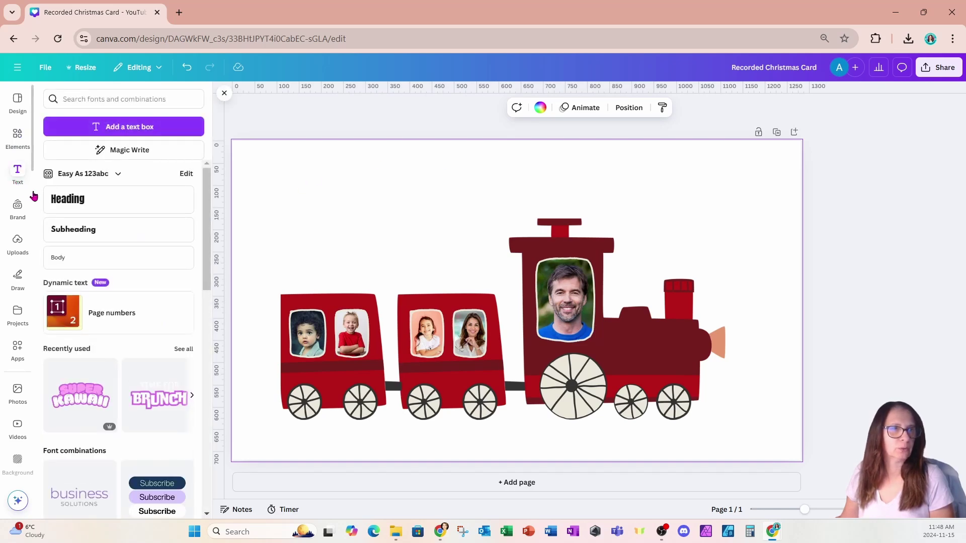
{"action": "left_click", "coordinate": [55, 200]}
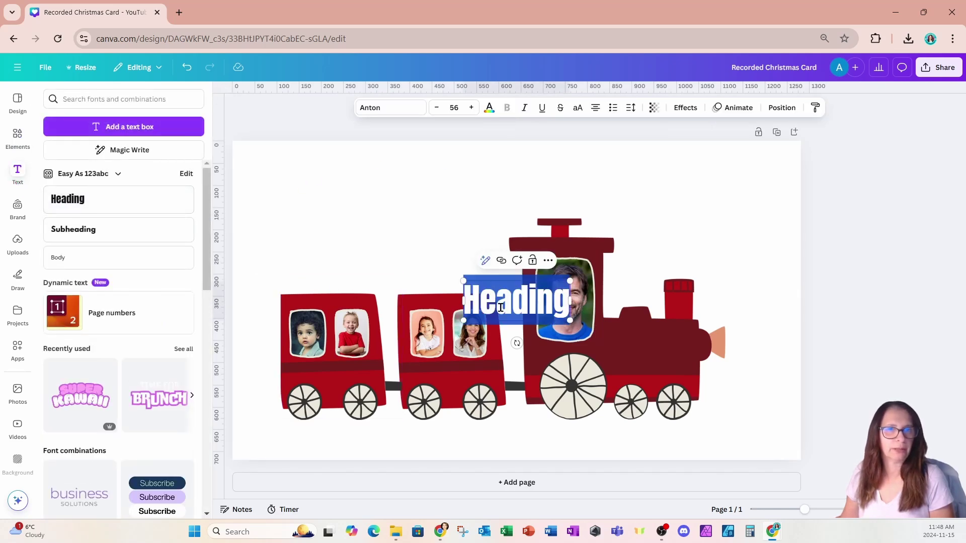
{"action": "left_click", "coordinate": [614, 269]}
{"action": "left_click", "coordinate": [537, 304]}
{"action": "left_click_drag", "start_coordinate": [537, 303], "coordinate": [361, 207]}
{"action": "double_click", "coordinate": [361, 204]}
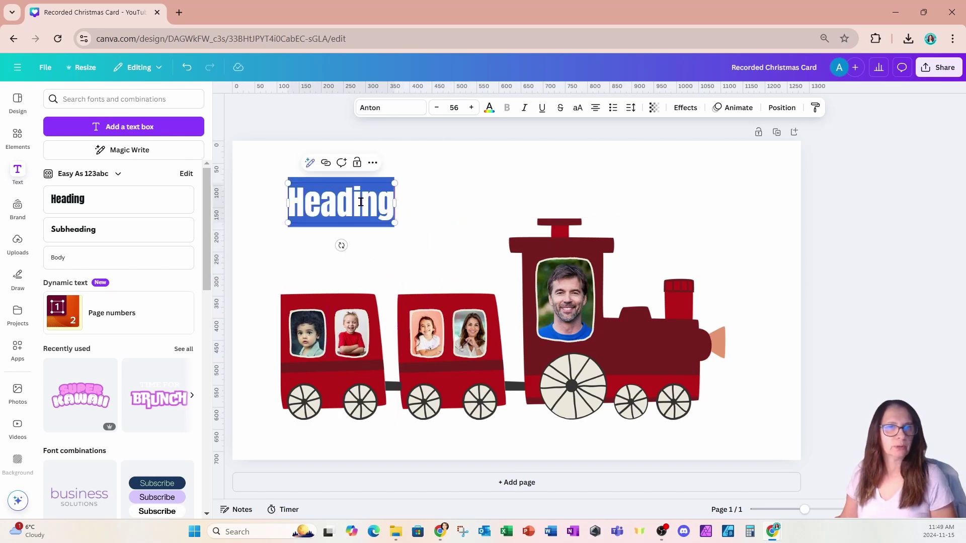
{"action": "type", "text": "Merry"}
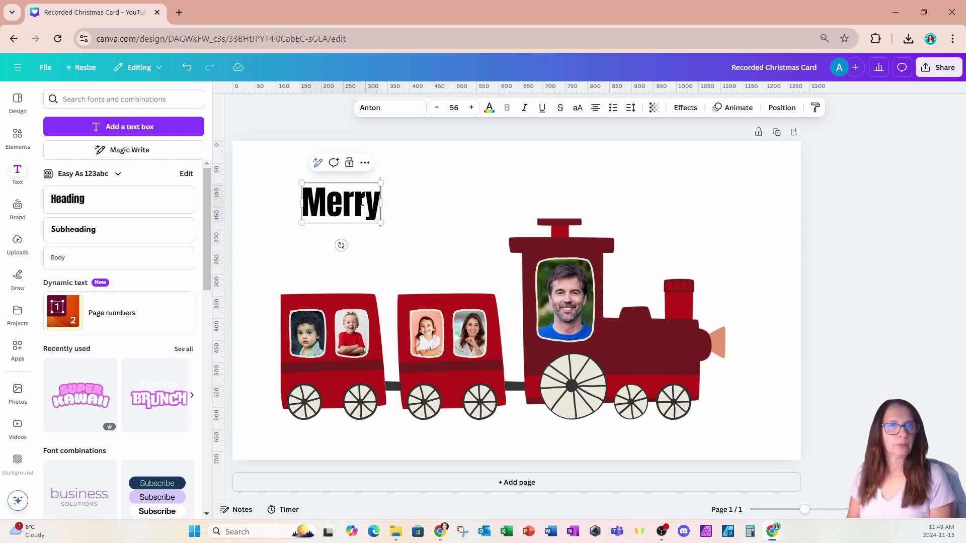
{"action": "type", "text": " Christmas"}
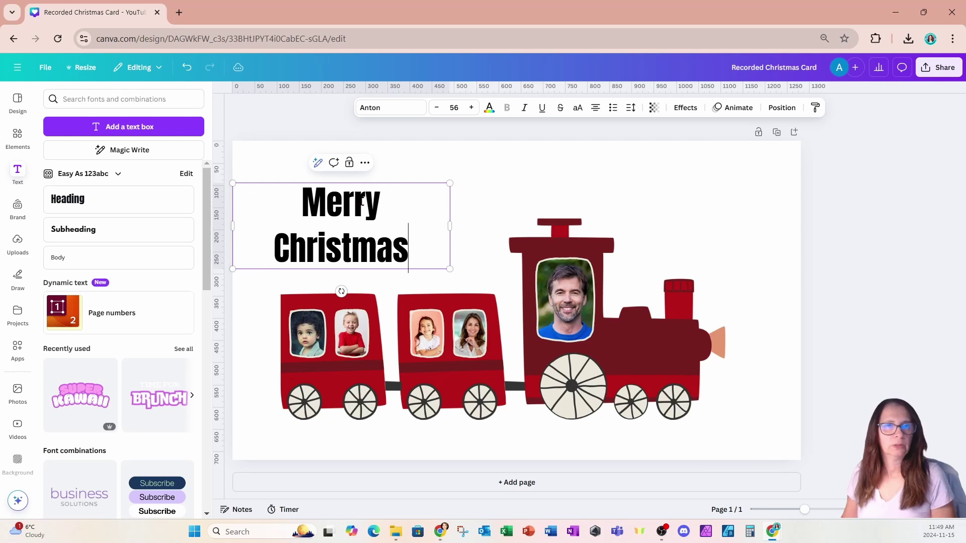
{"action": "key", "text": "Escape"}
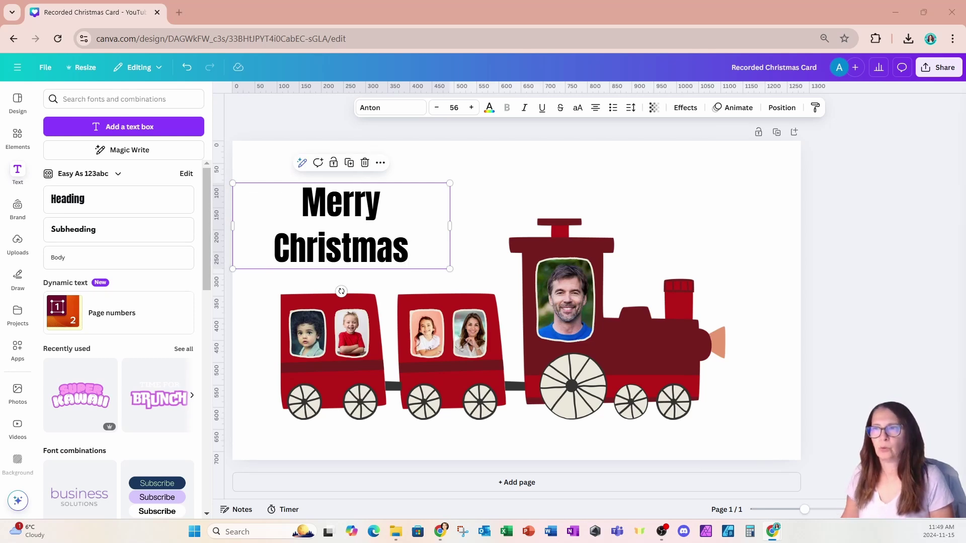
Step: Set the 'Merry Christmas' heading to Meow Script and narrow its text box
{"action": "left_click", "coordinate": [410, 107]}
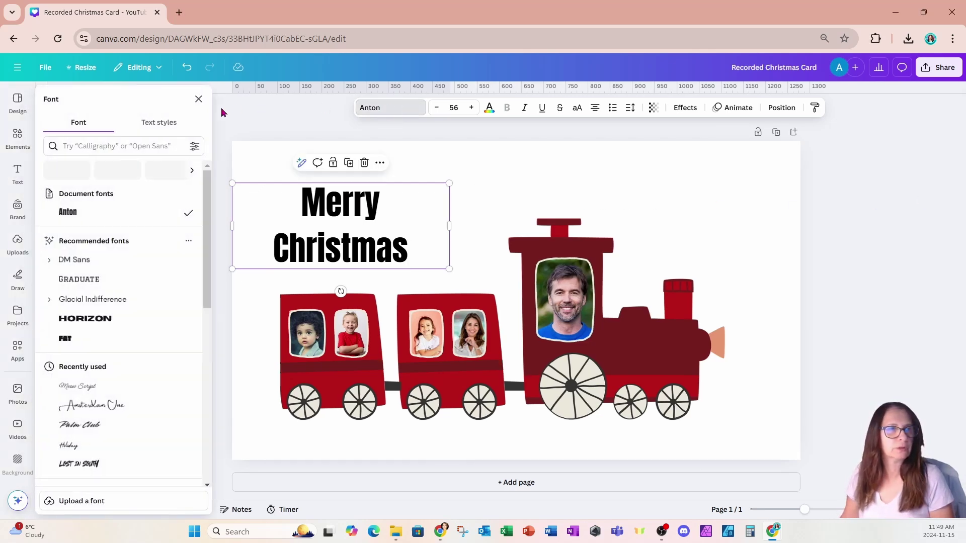
{"action": "left_click", "coordinate": [105, 145]}
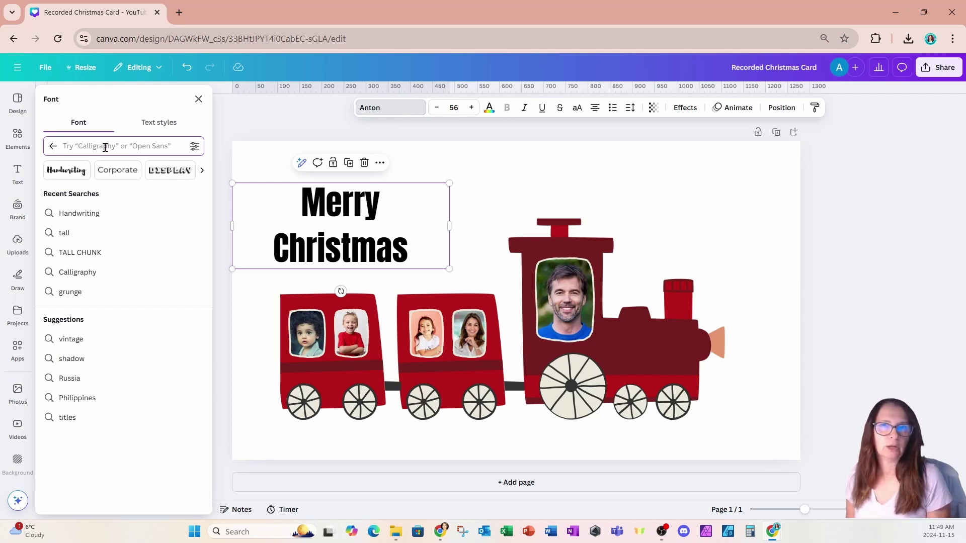
{"action": "type", "text": "meow"}
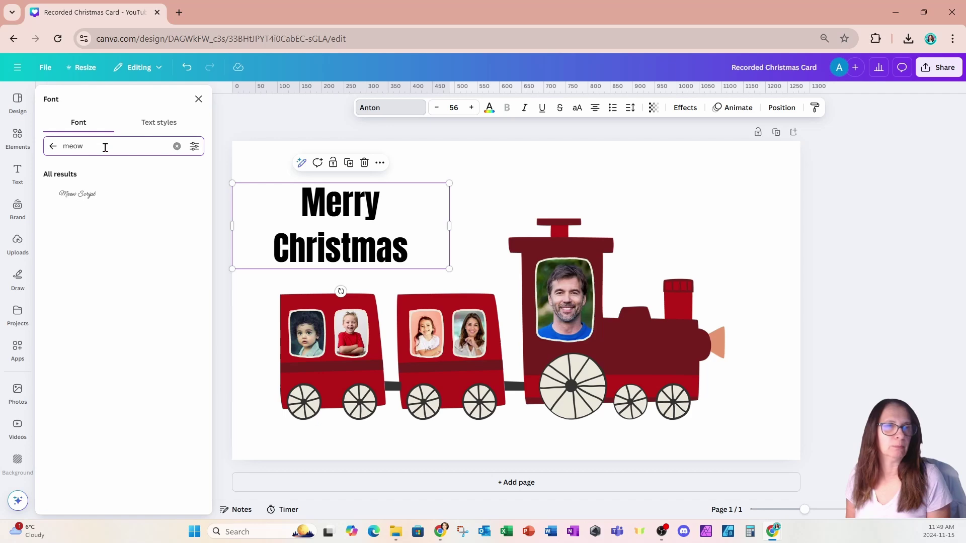
{"action": "left_click", "coordinate": [86, 194]}
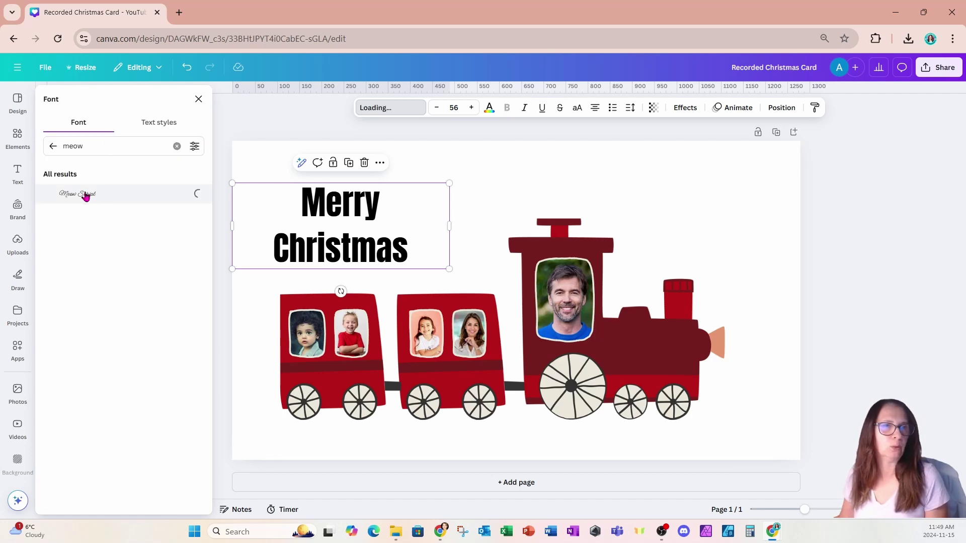
{"action": "left_click_drag", "start_coordinate": [440, 206], "coordinate": [343, 209]}
Step: Shift the heading right and reduce its line spacing to 0.78
{"action": "left_click", "coordinate": [360, 229]}
{"action": "left_click_drag", "start_coordinate": [341, 246], "coordinate": [444, 252]}
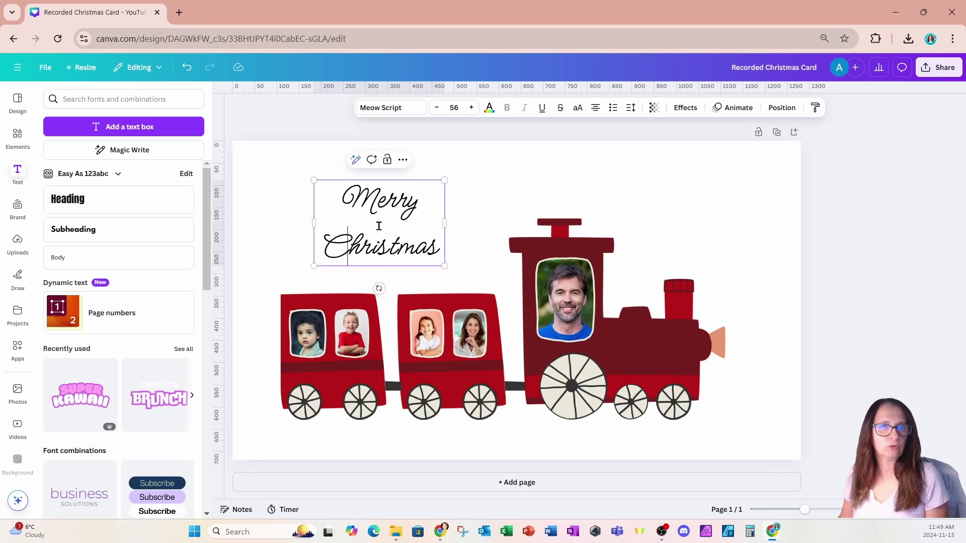
{"action": "left_click", "coordinate": [631, 109]}
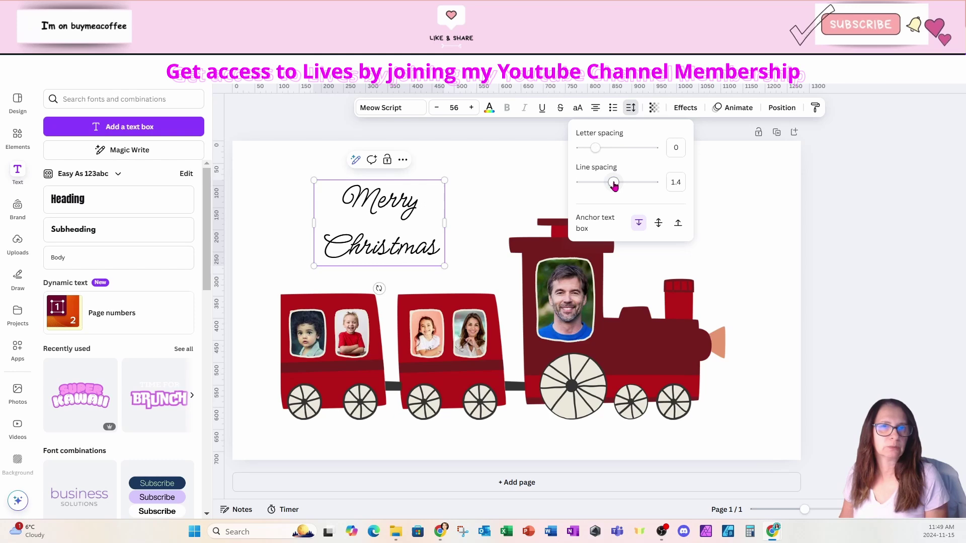
{"action": "left_click_drag", "start_coordinate": [614, 185], "coordinate": [592, 185]}
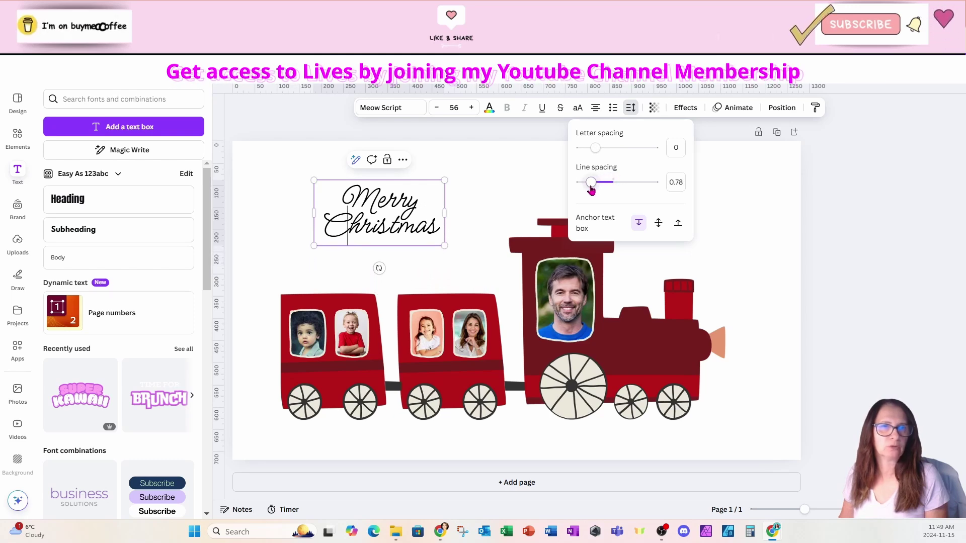
Step: Enlarge the heading to size 102 and place it up-left above the carriages
{"action": "left_click", "coordinate": [473, 211]}
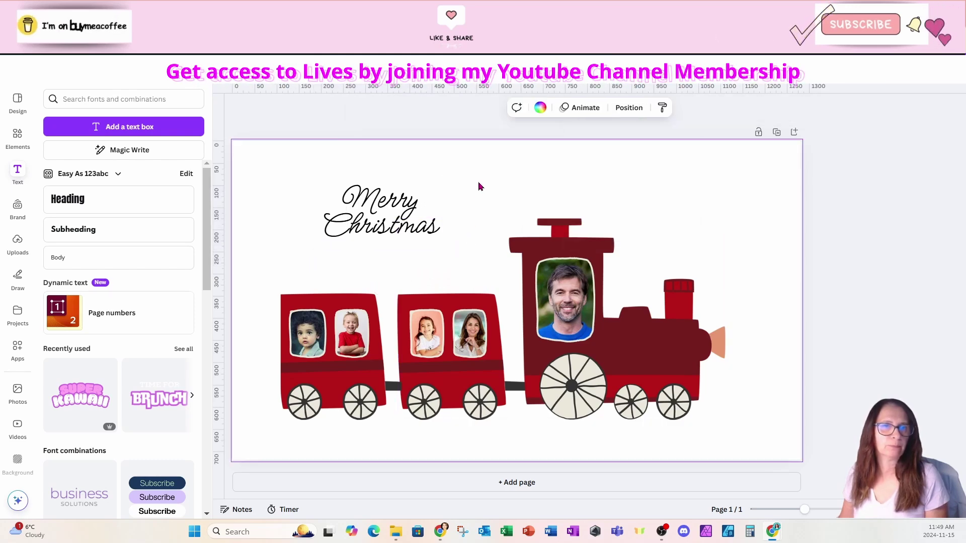
{"action": "left_click", "coordinate": [428, 227]}
{"action": "left_click_drag", "start_coordinate": [442, 245], "coordinate": [554, 301]}
{"action": "left_click_drag", "start_coordinate": [487, 264], "coordinate": [438, 260]}
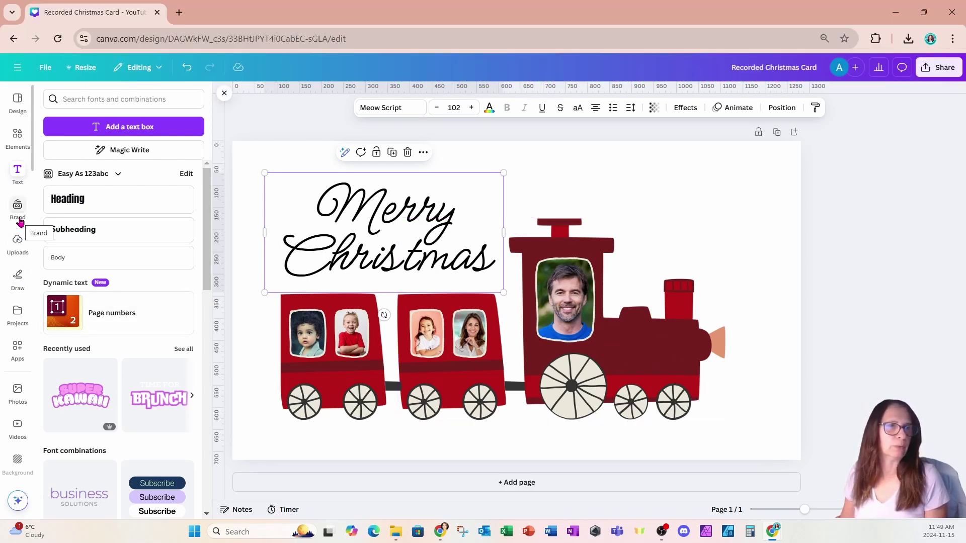
Step: Search Apps for 'text maker' and open the Text Maker app
{"action": "left_click", "coordinate": [25, 358]}
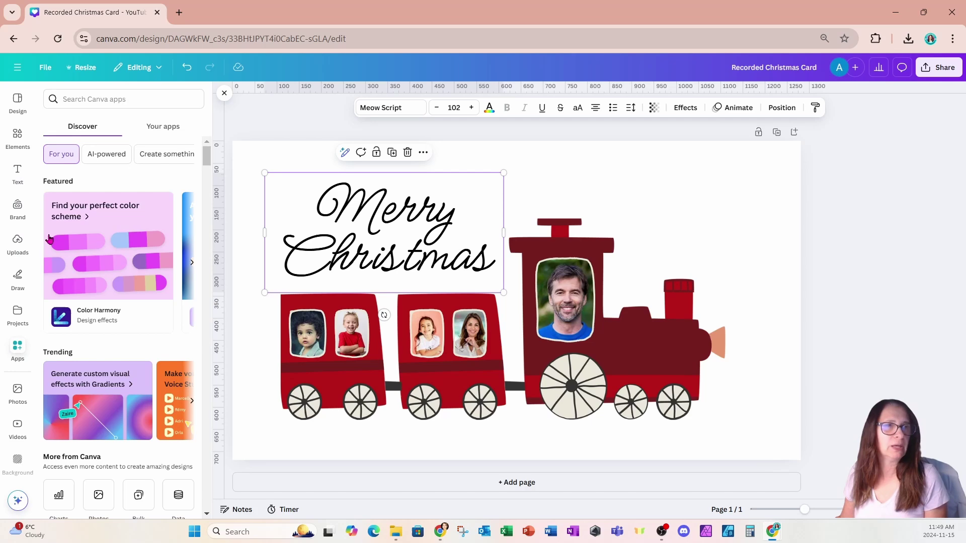
{"action": "left_click", "coordinate": [74, 102]}
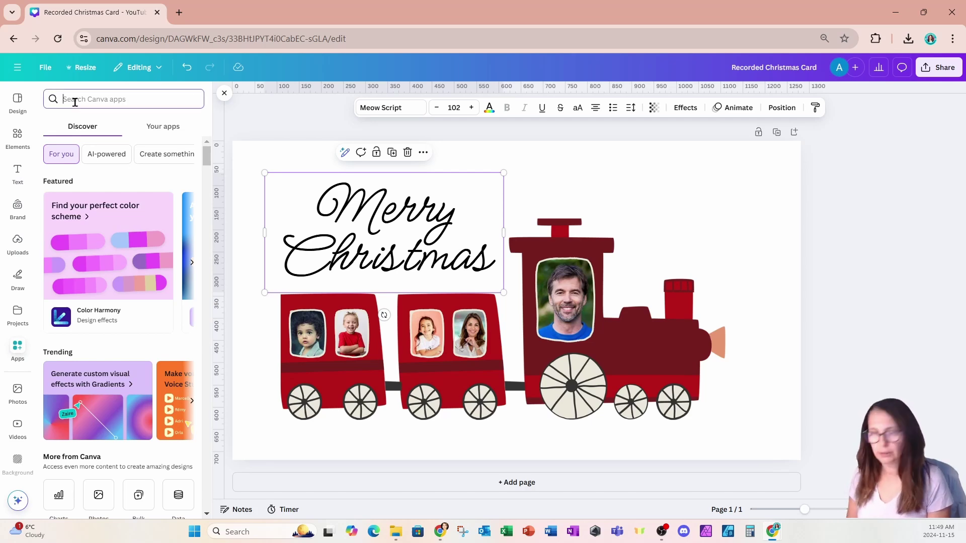
{"action": "type", "text": "text maker"}
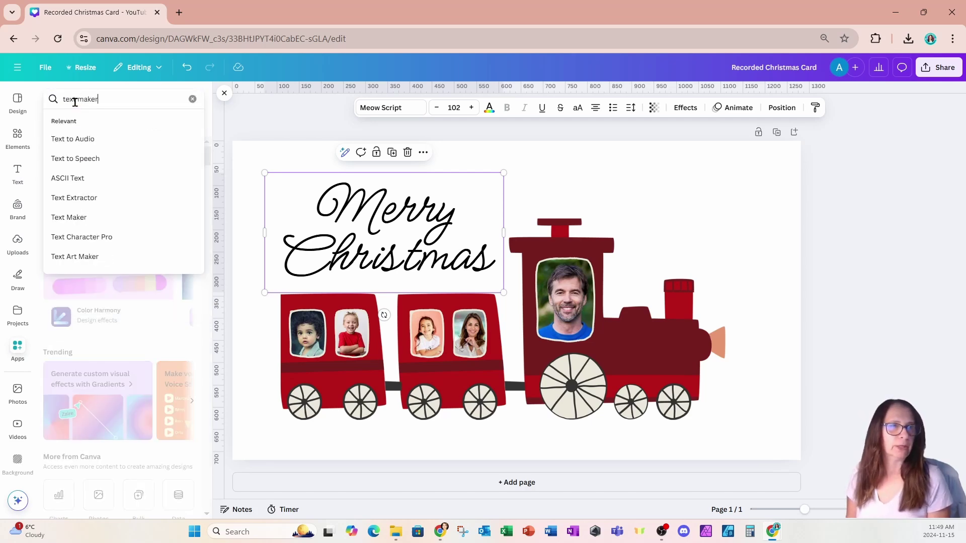
{"action": "key", "text": "Return"}
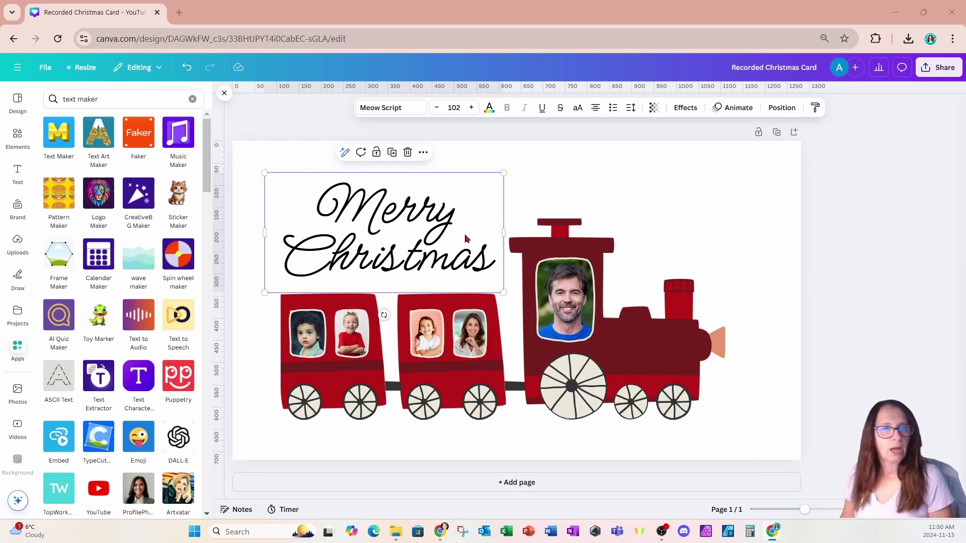
{"action": "left_click", "coordinate": [53, 136]}
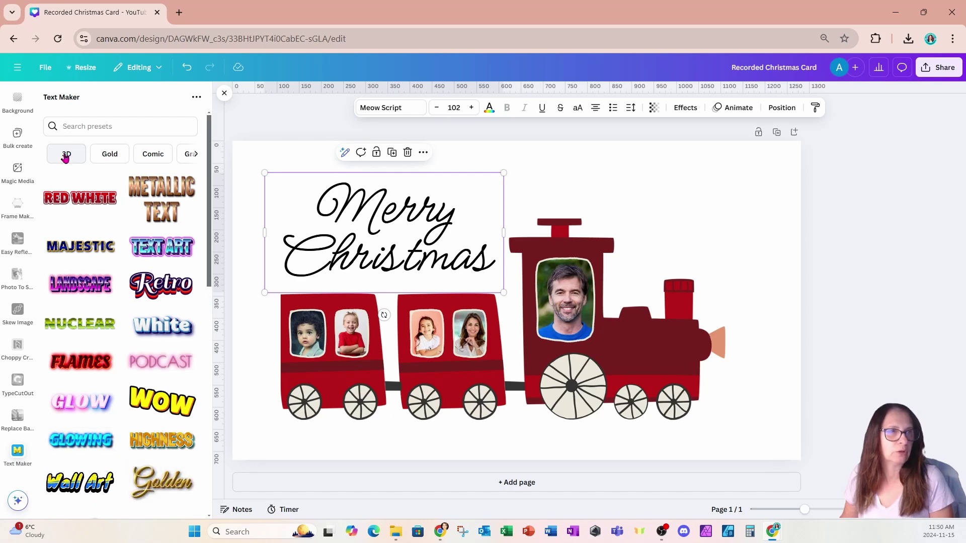
Step: Filter Text Maker to 3D presets, back out of the Pro-only Majesty, and browse
{"action": "left_click", "coordinate": [66, 156]}
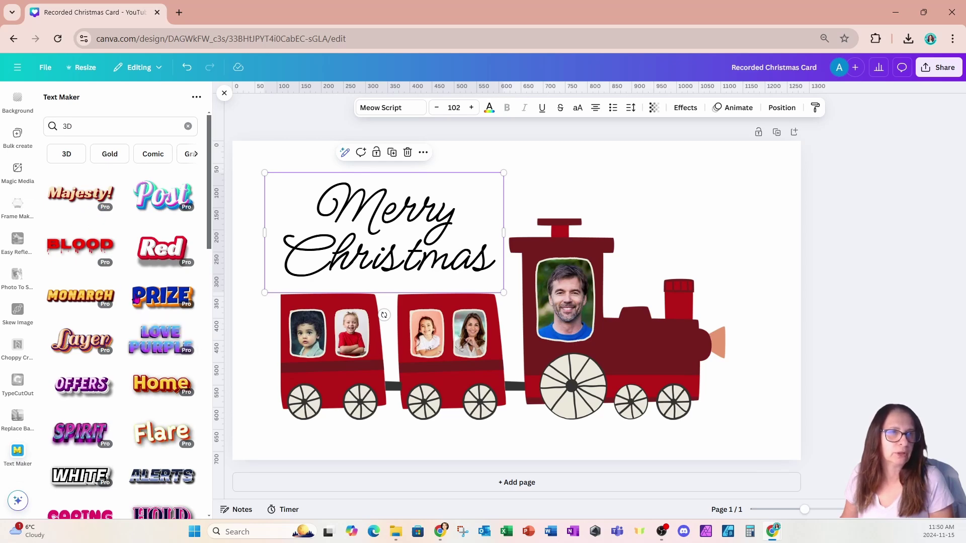
{"action": "left_click", "coordinate": [107, 215]}
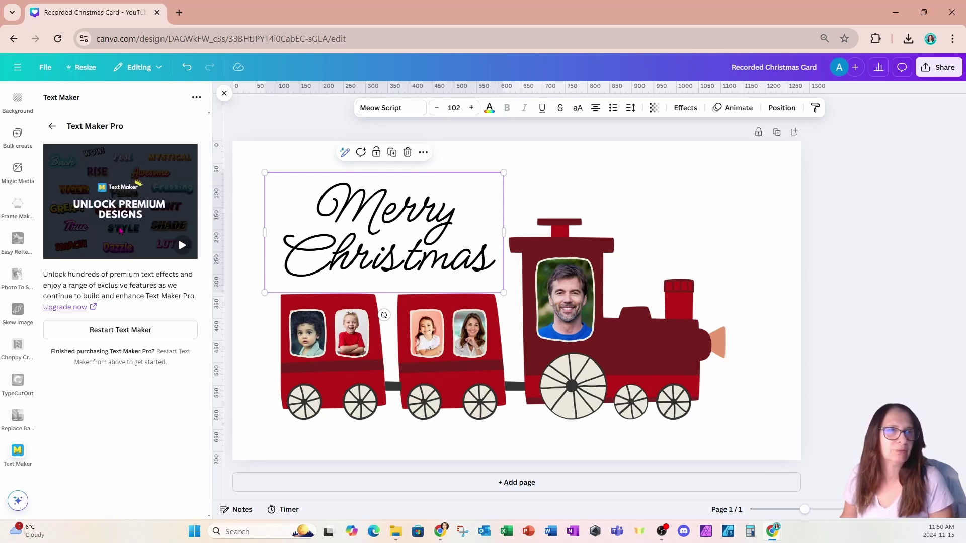
{"action": "left_click", "coordinate": [52, 125]}
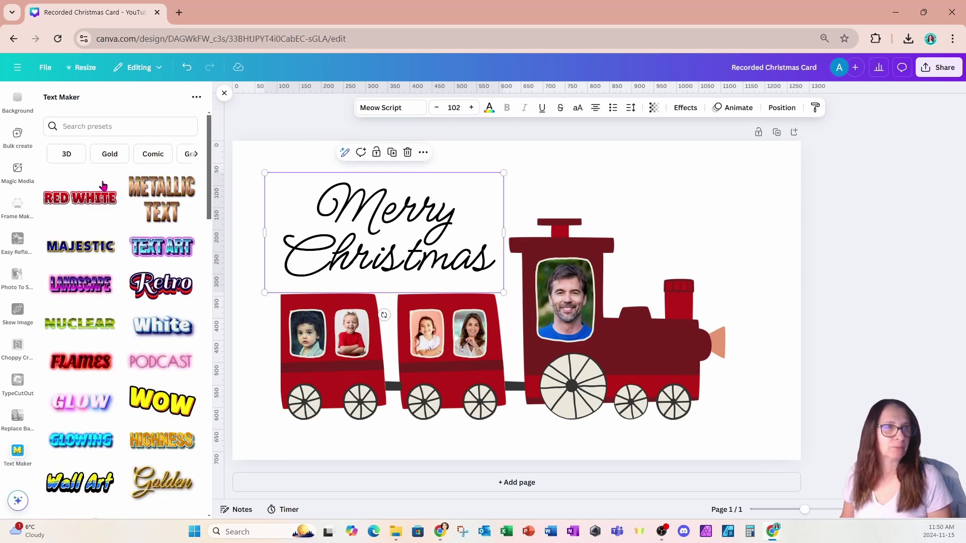
{"action": "left_click", "coordinate": [72, 159]}
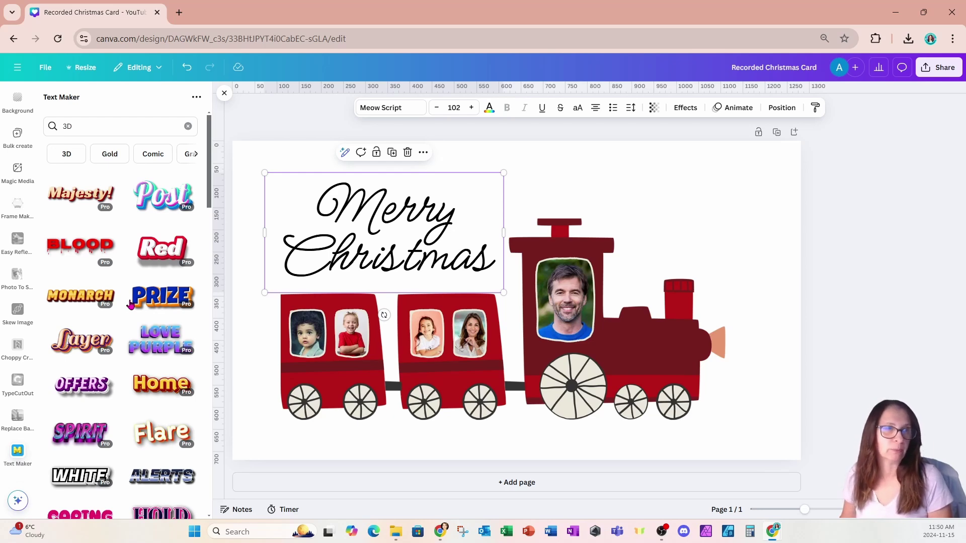
{"action": "scroll", "coordinate": [130, 304], "scroll_direction": "down", "scroll_amount": 4}
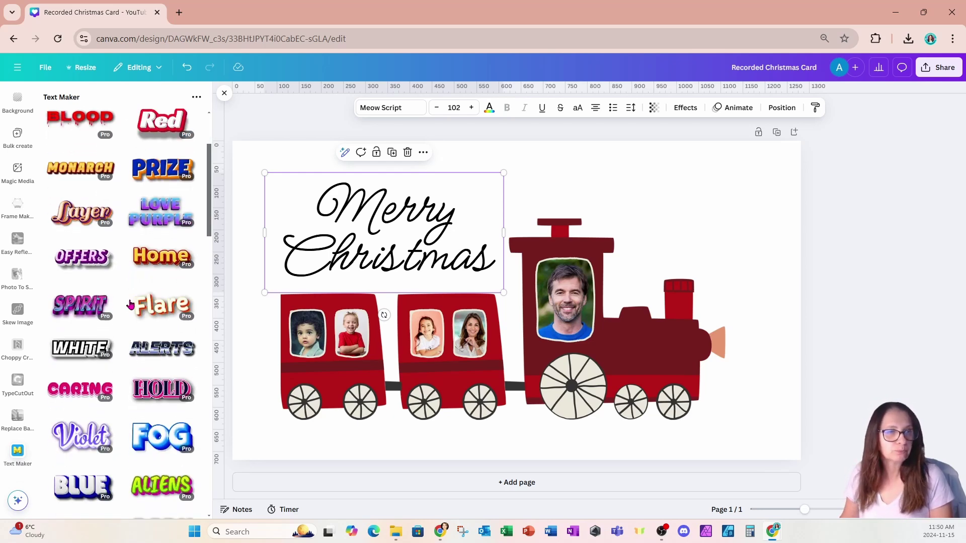
{"action": "scroll", "coordinate": [130, 304], "scroll_direction": "down", "scroll_amount": 6}
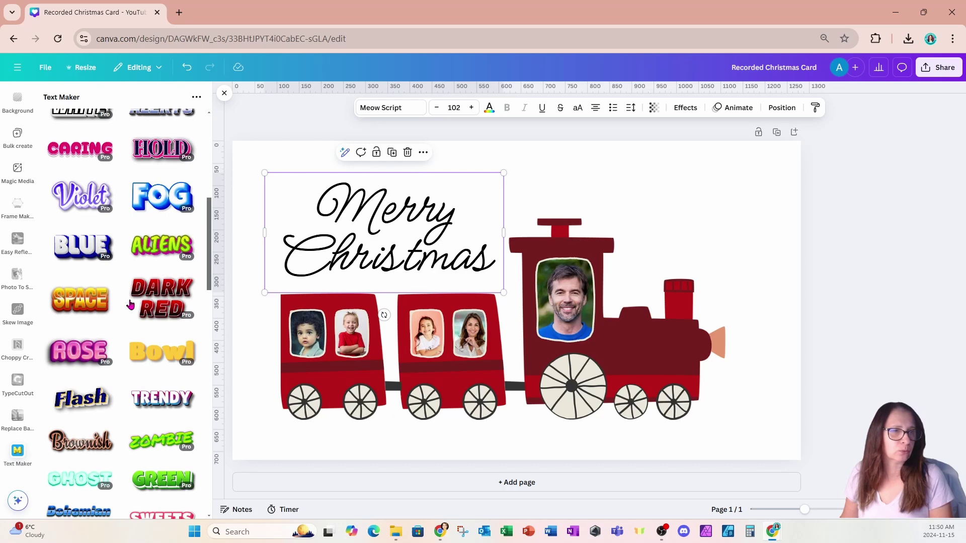
{"action": "scroll", "coordinate": [130, 304], "scroll_direction": "down", "scroll_amount": 5}
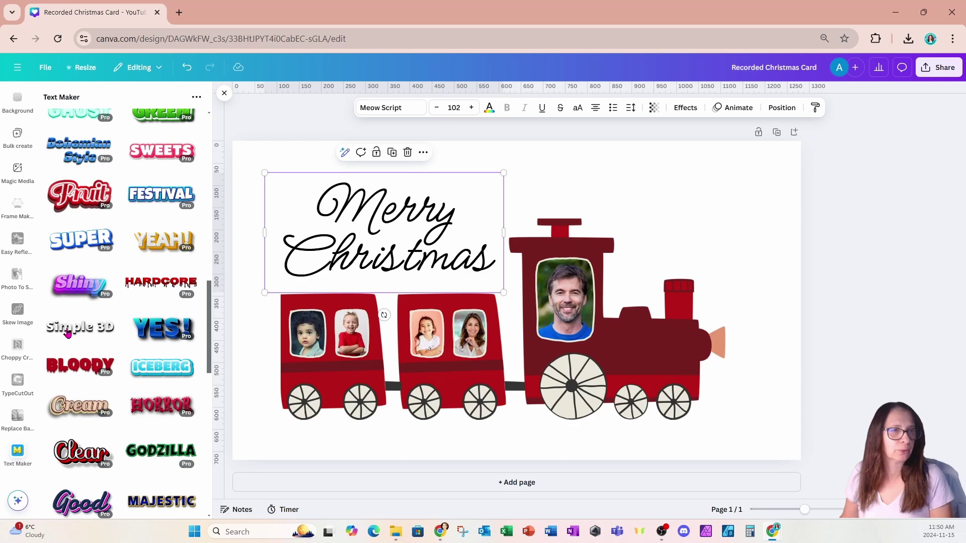
Step: Start from the Simple 3D preset and replace its sample text with SMITH
{"action": "left_click", "coordinate": [67, 334]}
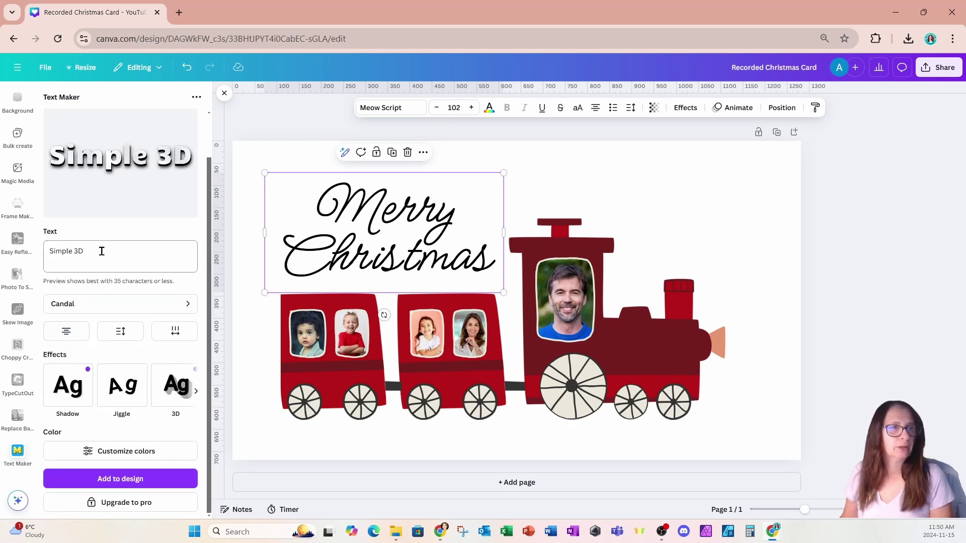
{"action": "left_click_drag", "start_coordinate": [102, 251], "coordinate": [37, 255]}
{"action": "type", "text": "SMITH"}
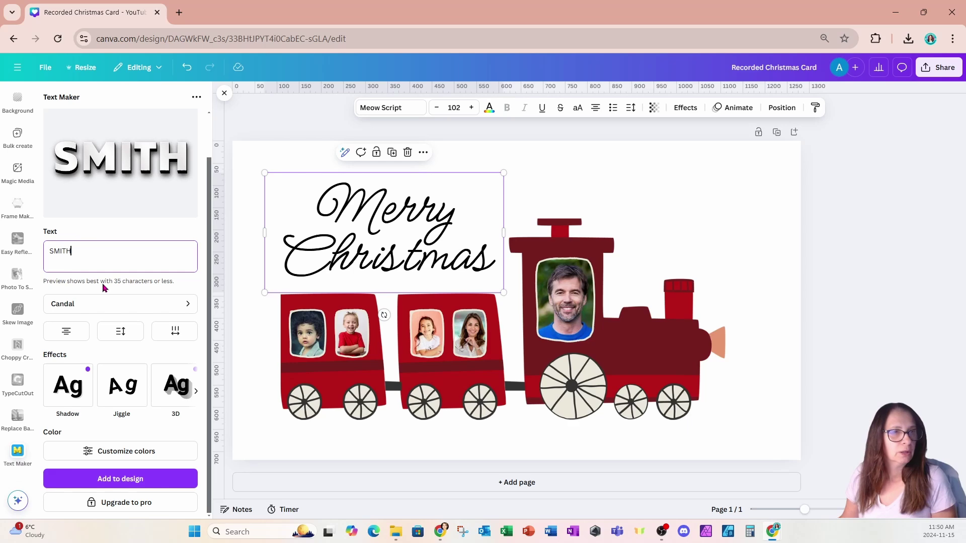
Step: Change the SMITH preview's 3D angle from 105 to 40
{"action": "left_click", "coordinate": [175, 385]}
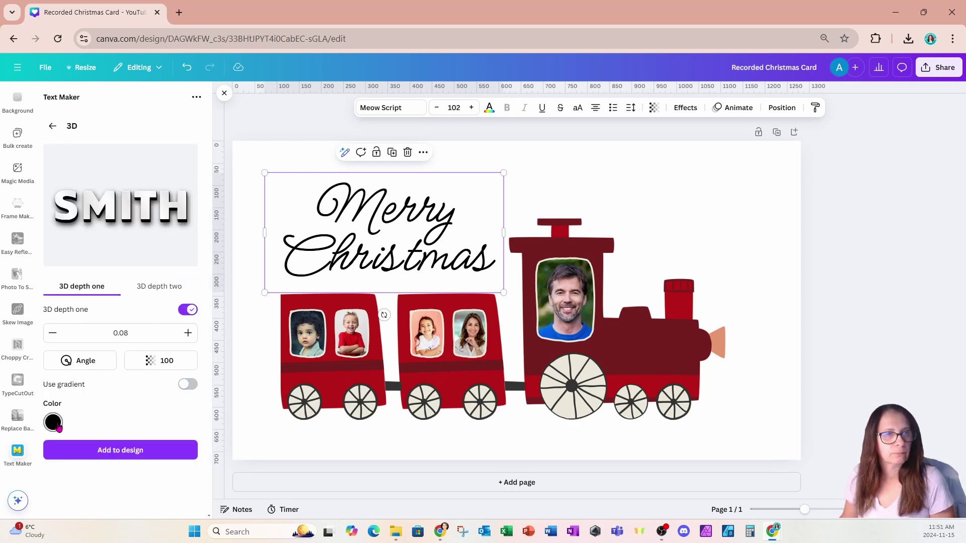
{"action": "left_click", "coordinate": [86, 361]}
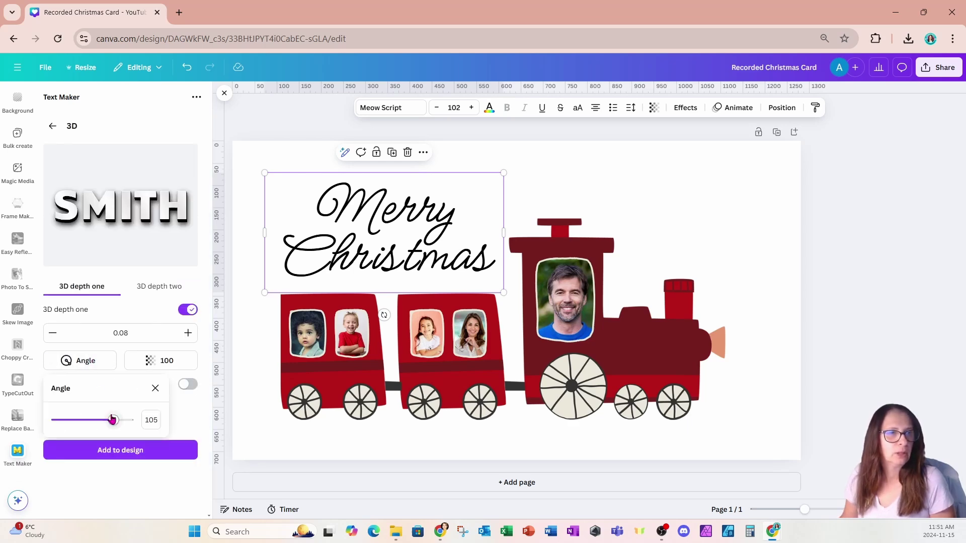
{"action": "left_click_drag", "start_coordinate": [116, 425], "coordinate": [102, 424]}
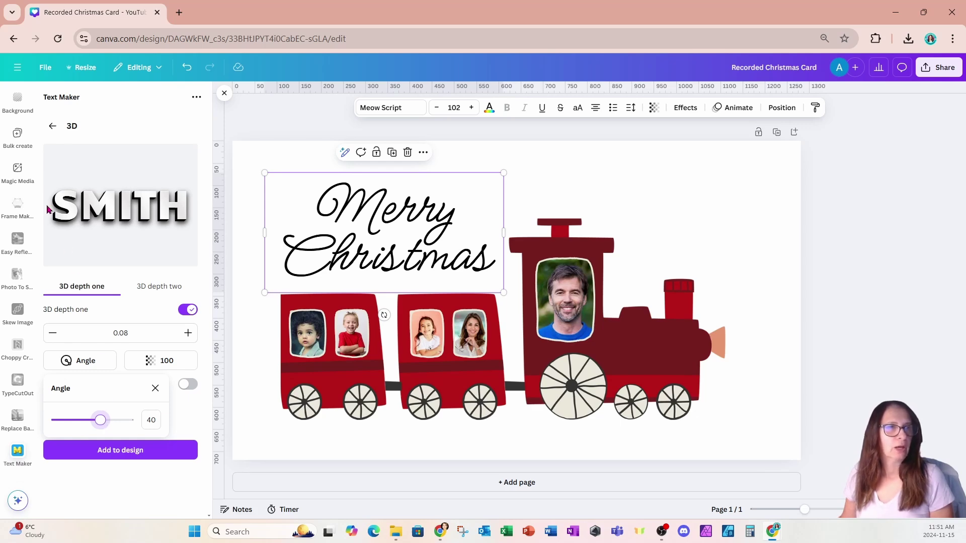
{"action": "left_click", "coordinate": [52, 126]}
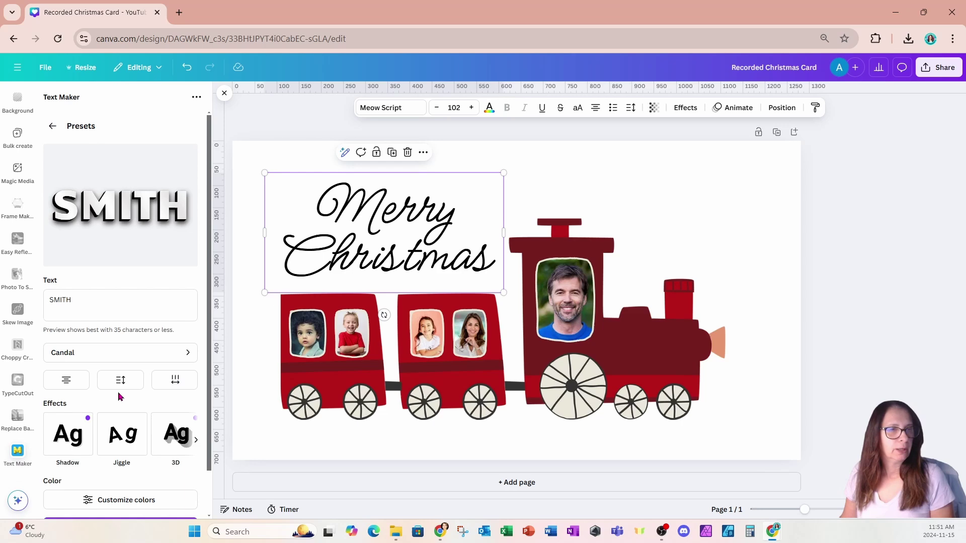
Step: Set the first SMITH gradient stop to brown #9C6700 in the colour picker
{"action": "scroll", "coordinate": [120, 398], "scroll_direction": "down", "scroll_amount": 1}
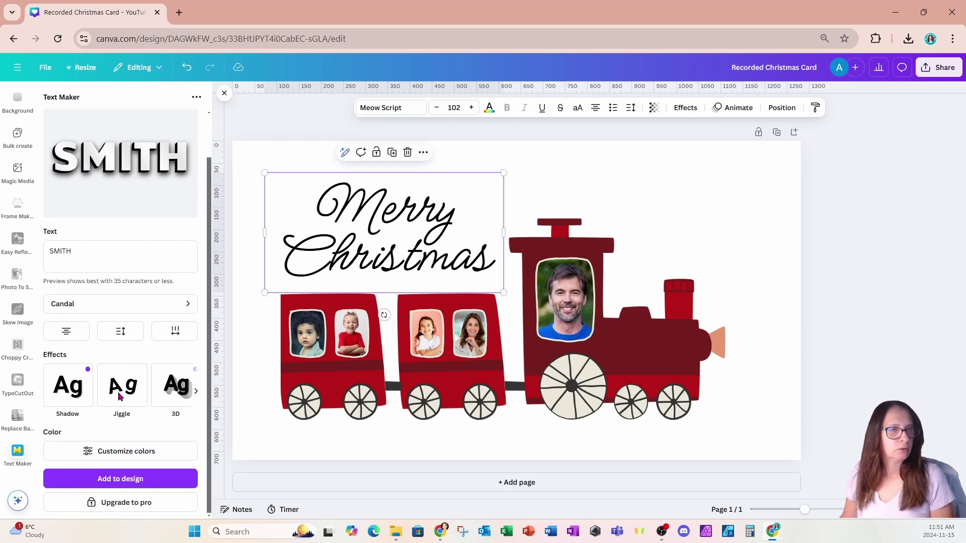
{"action": "left_click", "coordinate": [89, 452]}
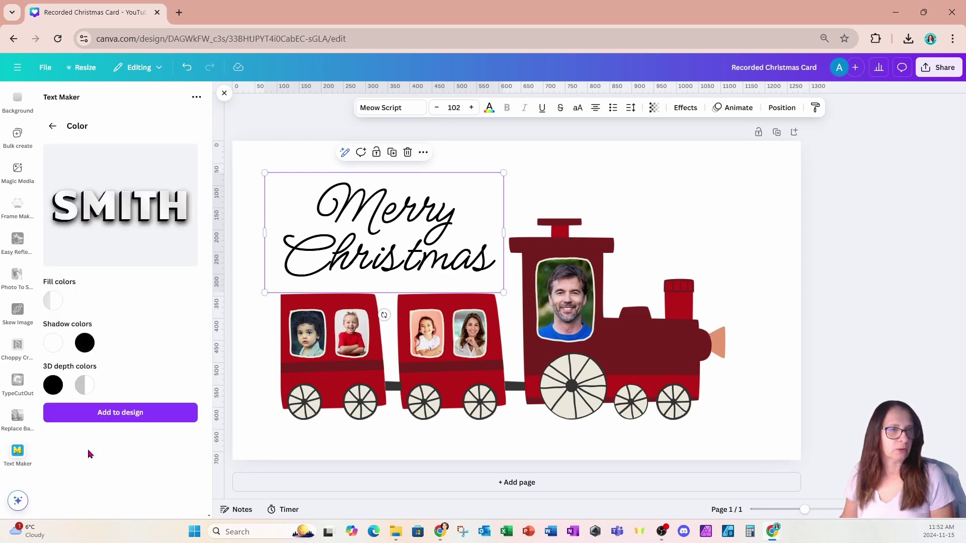
{"action": "left_click", "coordinate": [53, 301]}
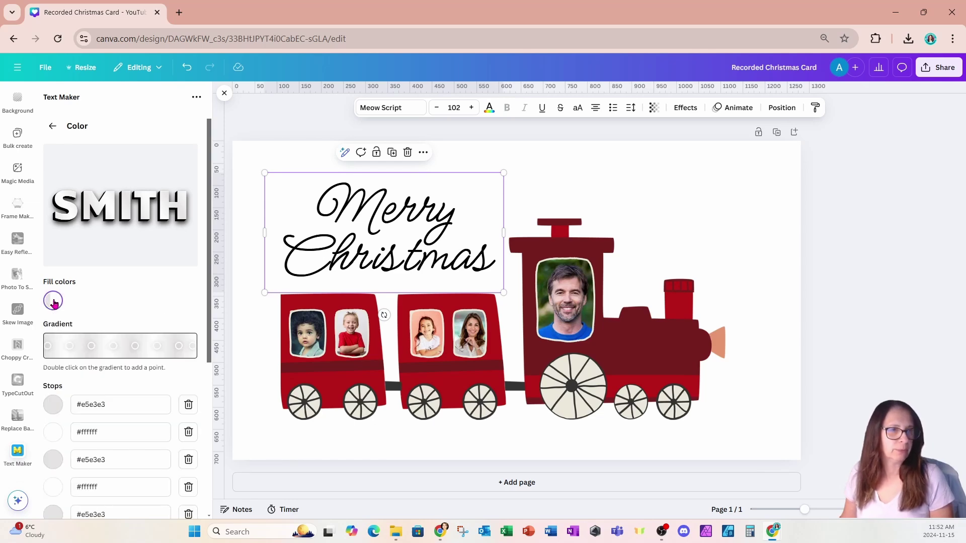
{"action": "left_click", "coordinate": [54, 409]}
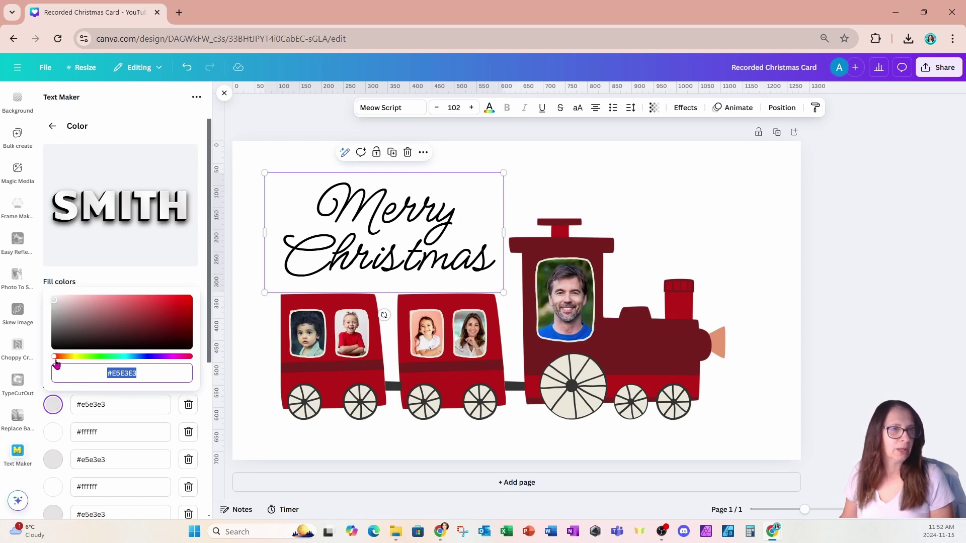
{"action": "left_click_drag", "start_coordinate": [57, 363], "coordinate": [71, 364]}
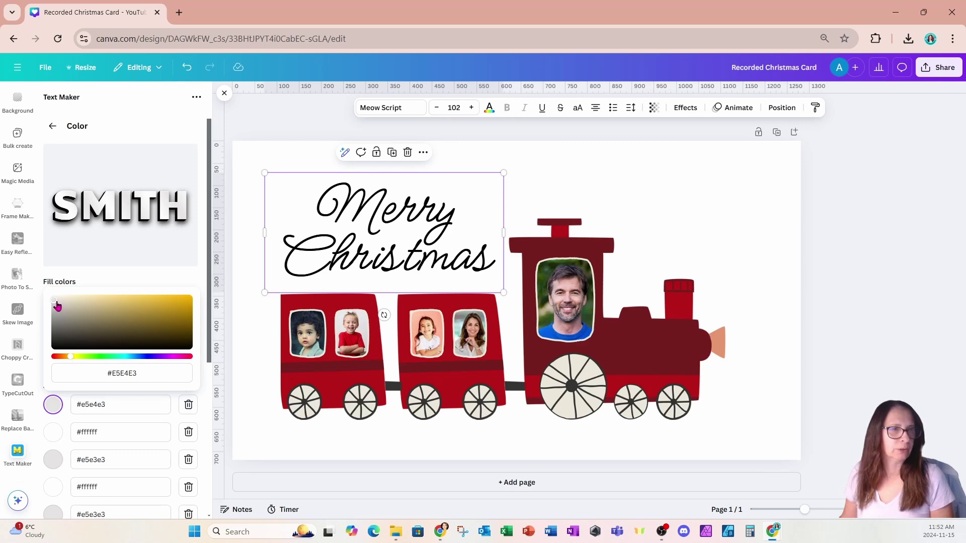
{"action": "left_click_drag", "start_coordinate": [57, 306], "coordinate": [200, 320]}
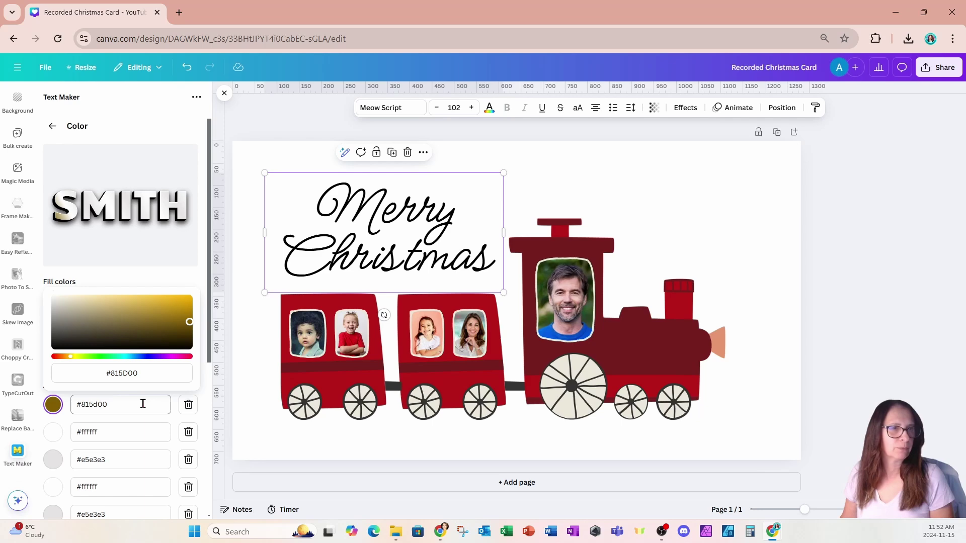
{"action": "left_click", "coordinate": [142, 375]}
{"action": "key", "text": "ctrl+c"}
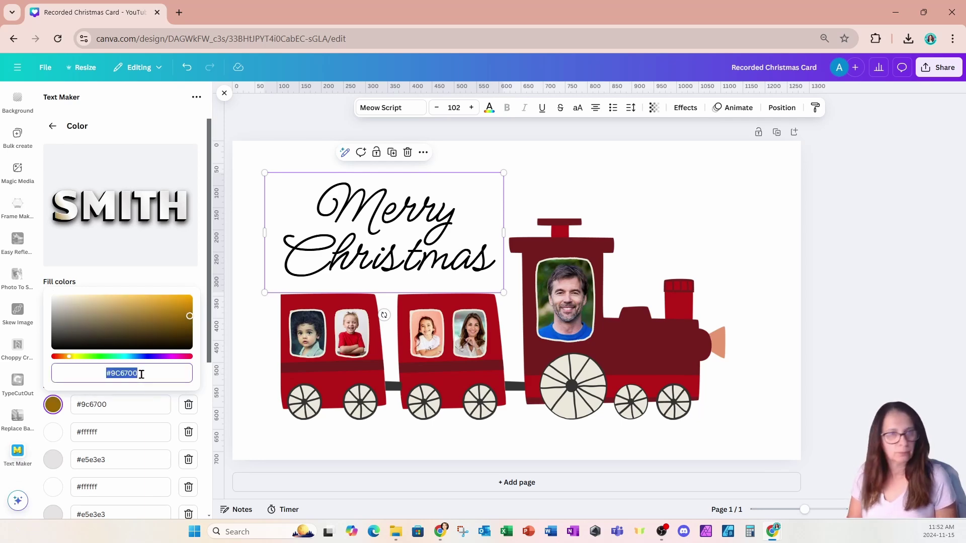
{"action": "left_click", "coordinate": [113, 457]}
Step: Paste brown #9c6700 over the grey third, fifth and seventh gradient stops
{"action": "left_click_drag", "start_coordinate": [119, 459], "coordinate": [68, 474]}
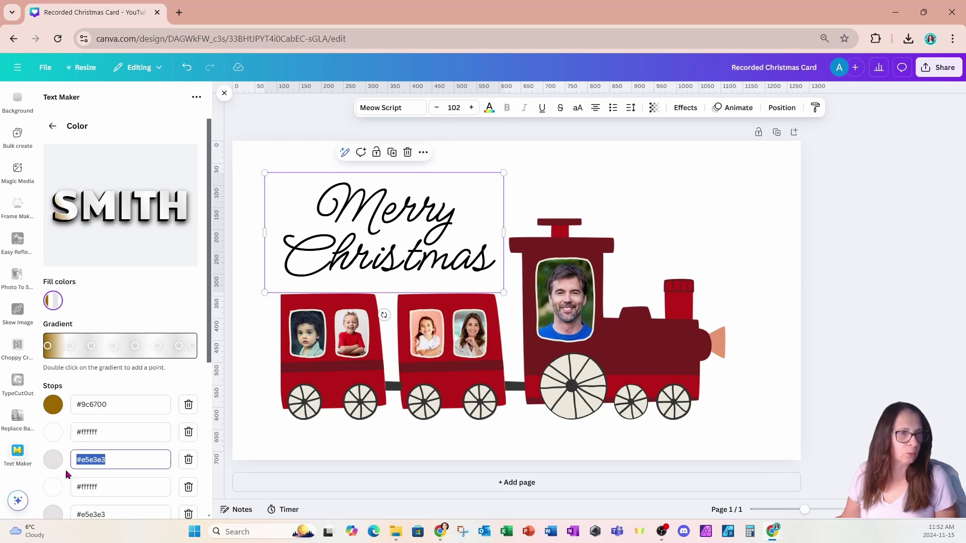
{"action": "type", "text": "#9c6700"}
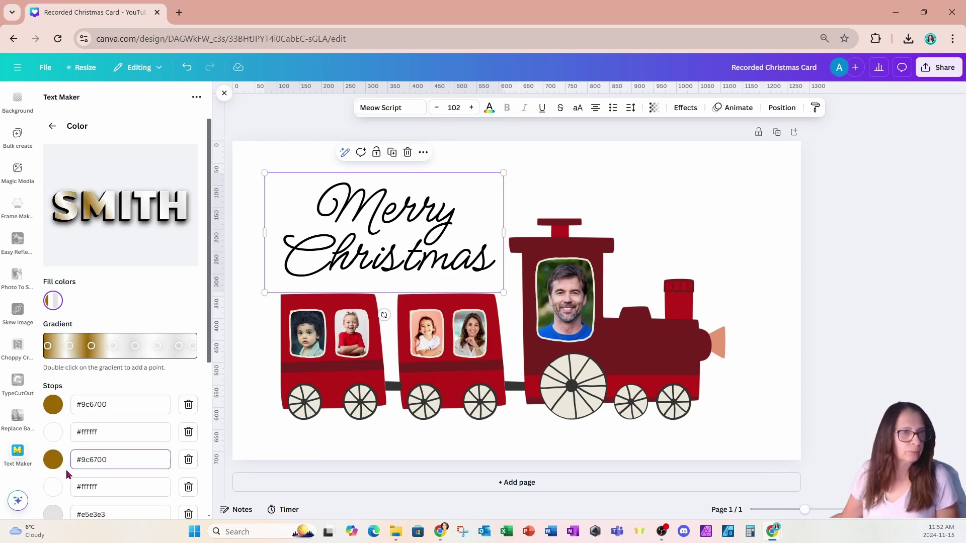
{"action": "scroll", "coordinate": [107, 450], "scroll_direction": "down", "scroll_amount": 2}
{"action": "left_click_drag", "start_coordinate": [112, 392], "coordinate": [72, 395]}
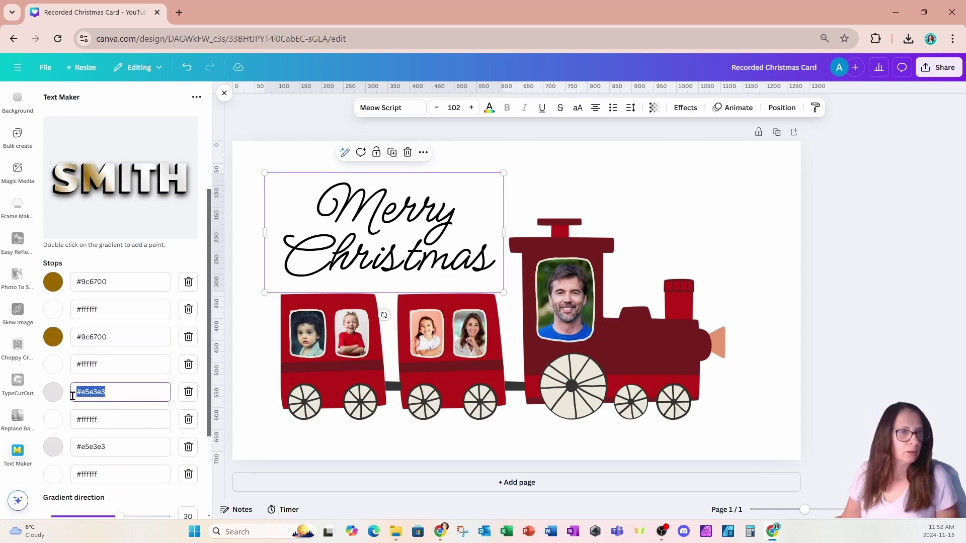
{"action": "type", "text": "#9c6700"}
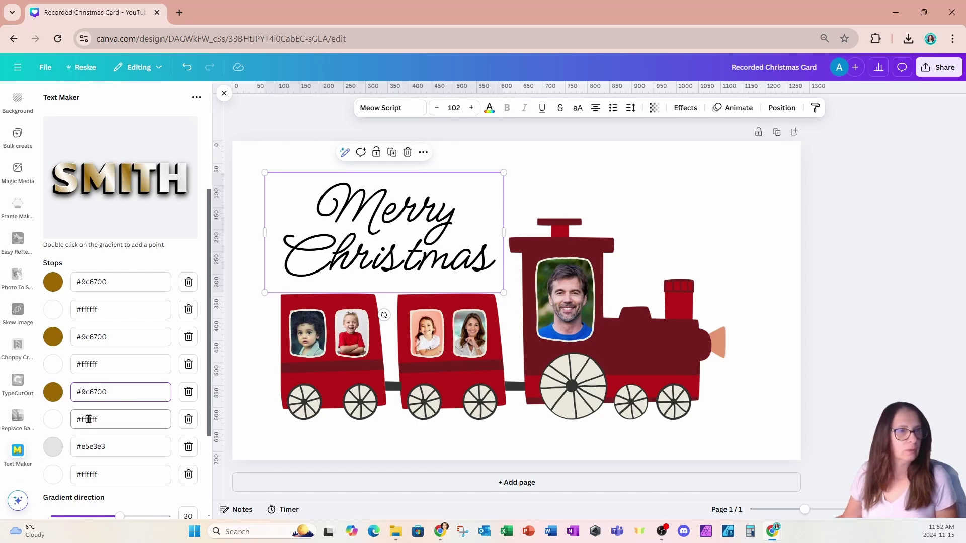
{"action": "left_click_drag", "start_coordinate": [121, 453], "coordinate": [57, 459]}
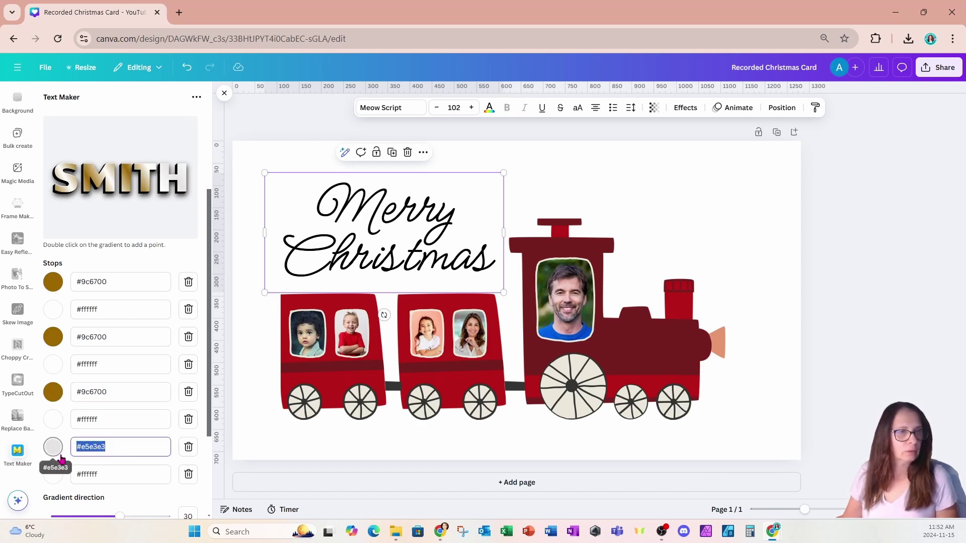
{"action": "type", "text": "#9c6700"}
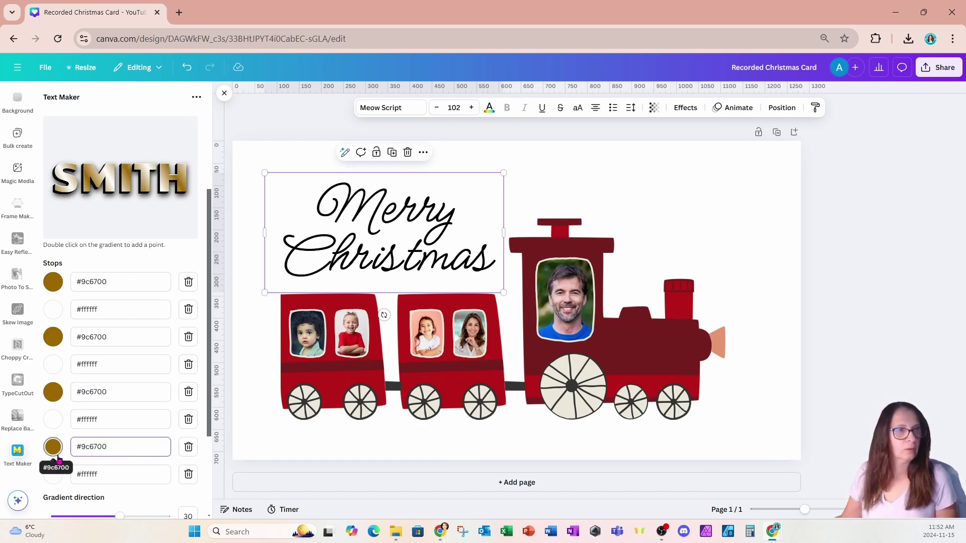
Step: Make the second gradient stop pale gold #FFDB95 and copy that value
{"action": "left_click", "coordinate": [50, 313]}
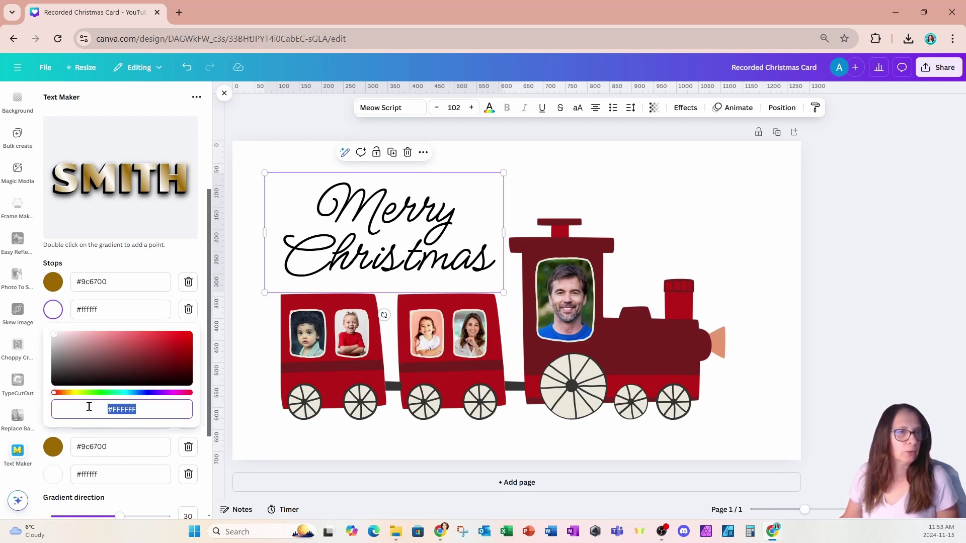
{"action": "key", "text": "ctrl+v"}
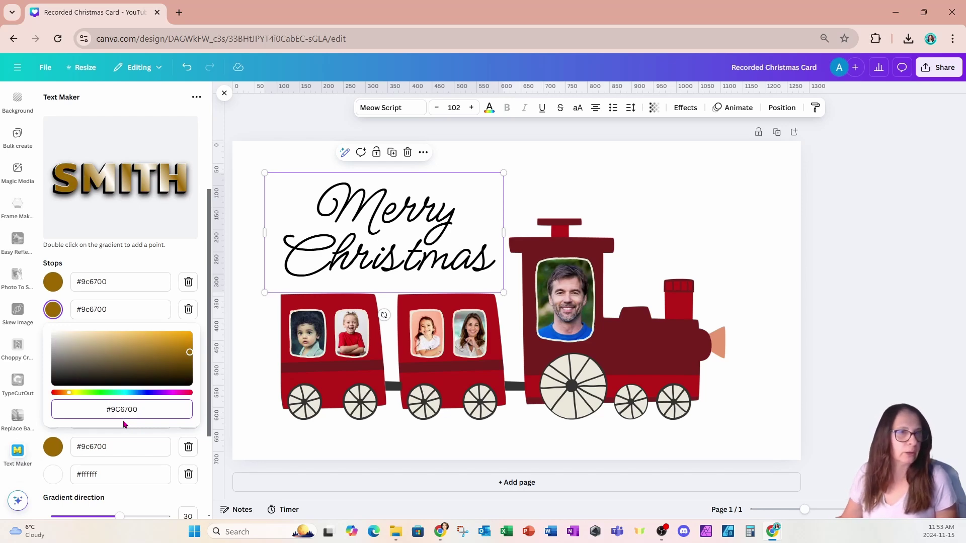
{"action": "left_click_drag", "start_coordinate": [191, 356], "coordinate": [111, 330]}
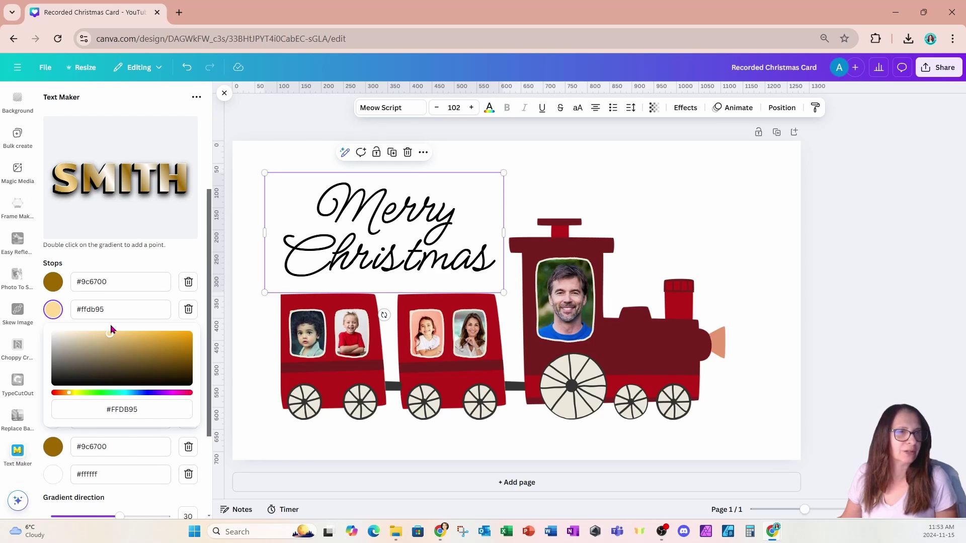
{"action": "left_click", "coordinate": [143, 409]}
{"action": "double_click", "coordinate": [142, 409]}
{"action": "left_click_drag", "start_coordinate": [142, 409], "coordinate": [118, 416]}
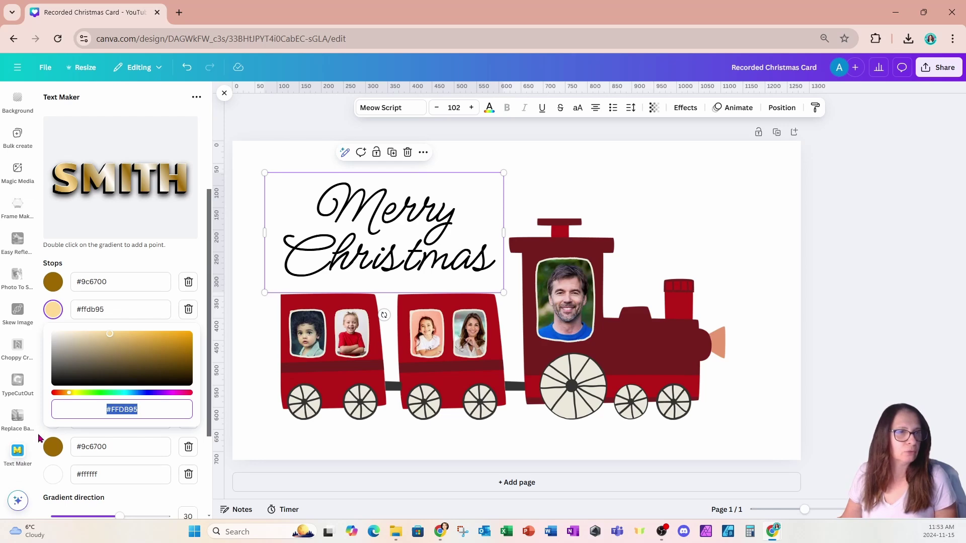
{"action": "left_click", "coordinate": [172, 271]}
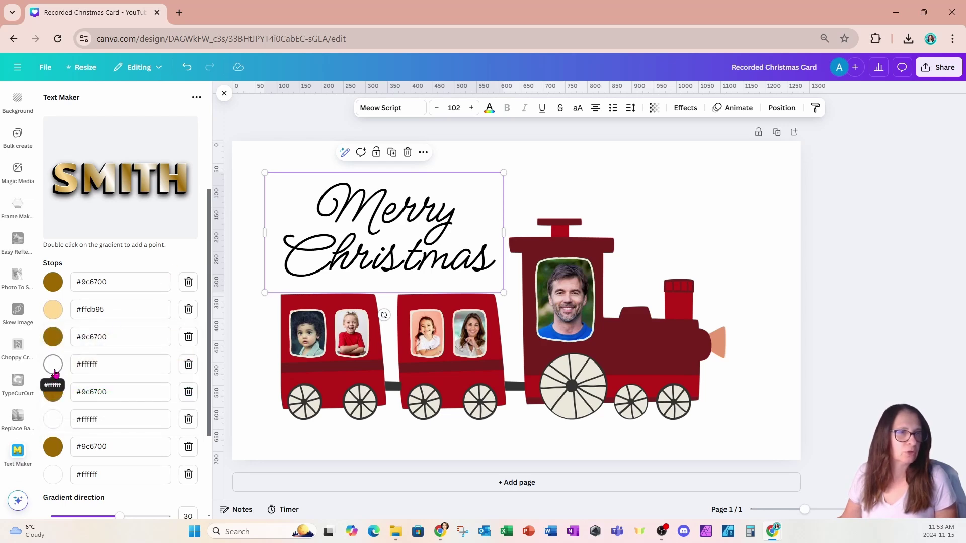
Step: Paste pale gold #ffdb95 over the white fourth, sixth and last gradient stops
{"action": "left_click_drag", "start_coordinate": [103, 367], "coordinate": [76, 363]}
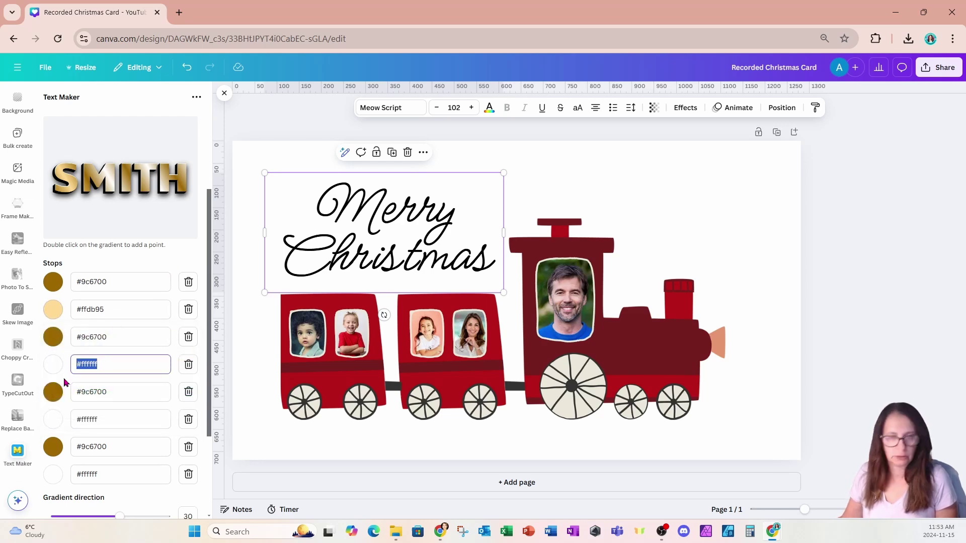
{"action": "type", "text": "#ffdb95"}
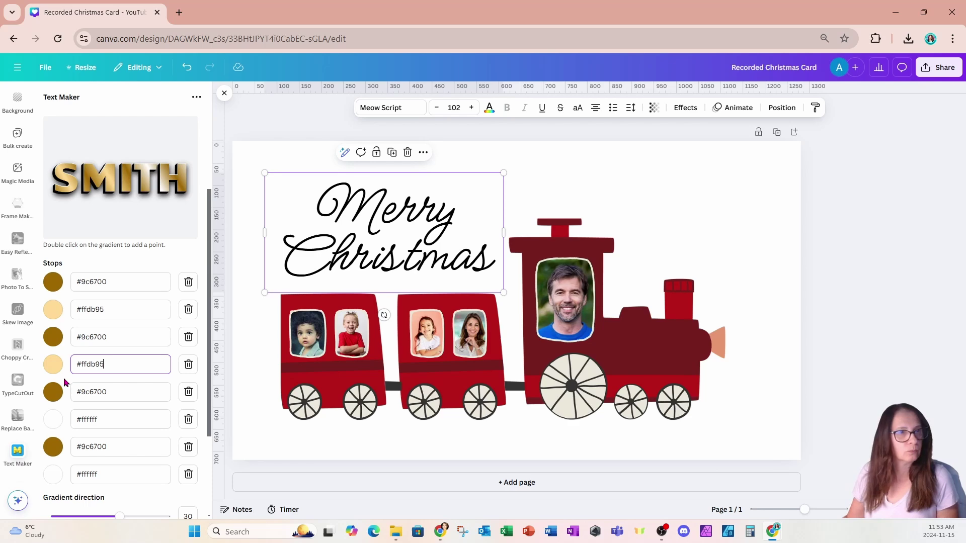
{"action": "left_click", "coordinate": [105, 416]}
{"action": "double_click", "coordinate": [104, 416]}
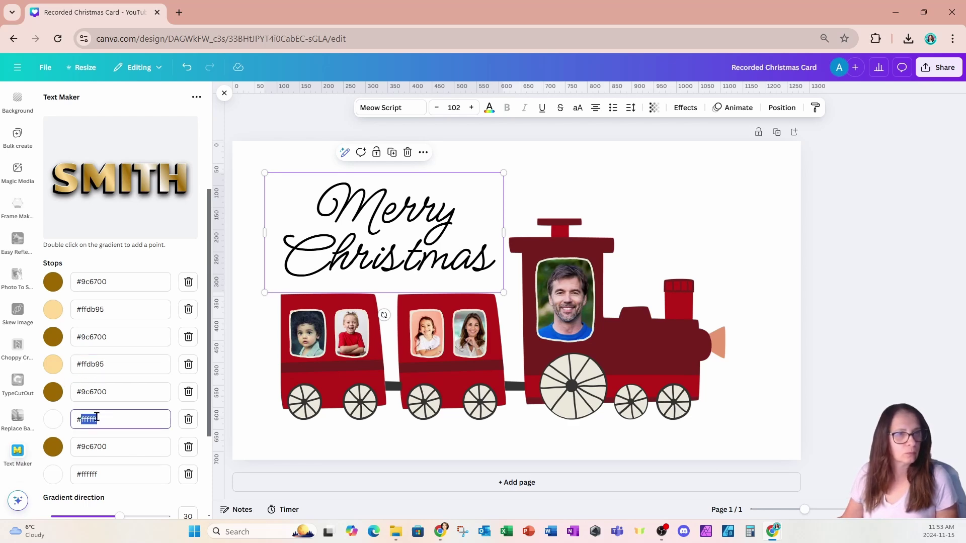
{"action": "left_click", "coordinate": [97, 417]}
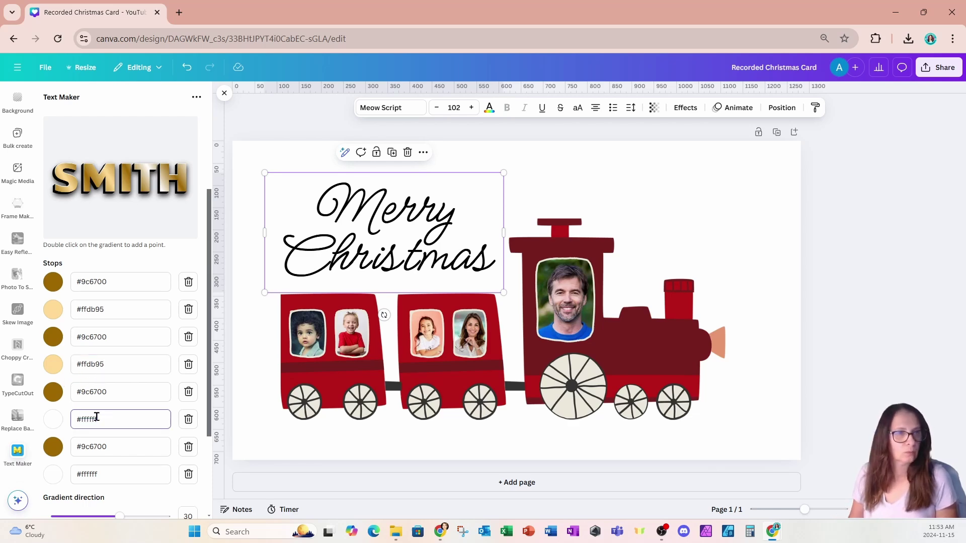
{"action": "left_click_drag", "start_coordinate": [109, 419], "coordinate": [73, 422]}
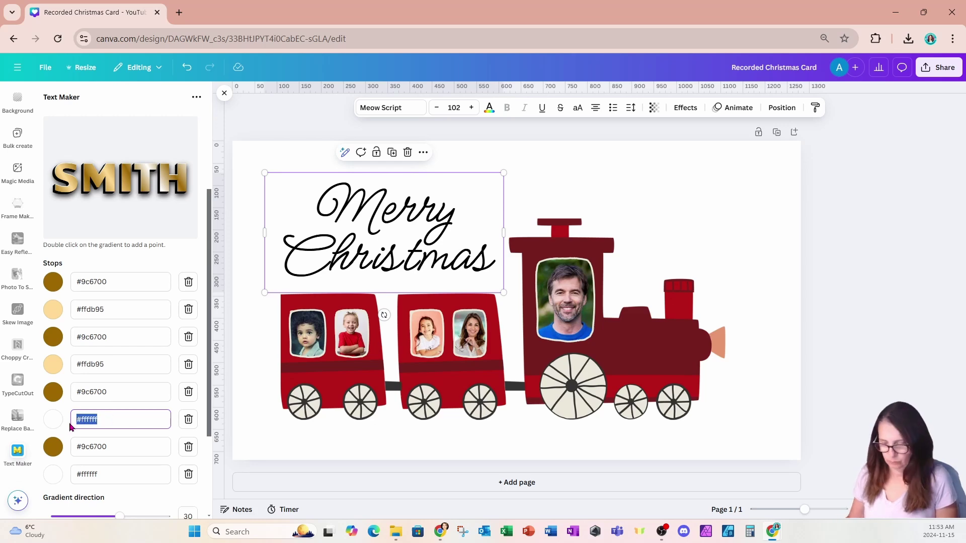
{"action": "type", "text": "#ffdb95"}
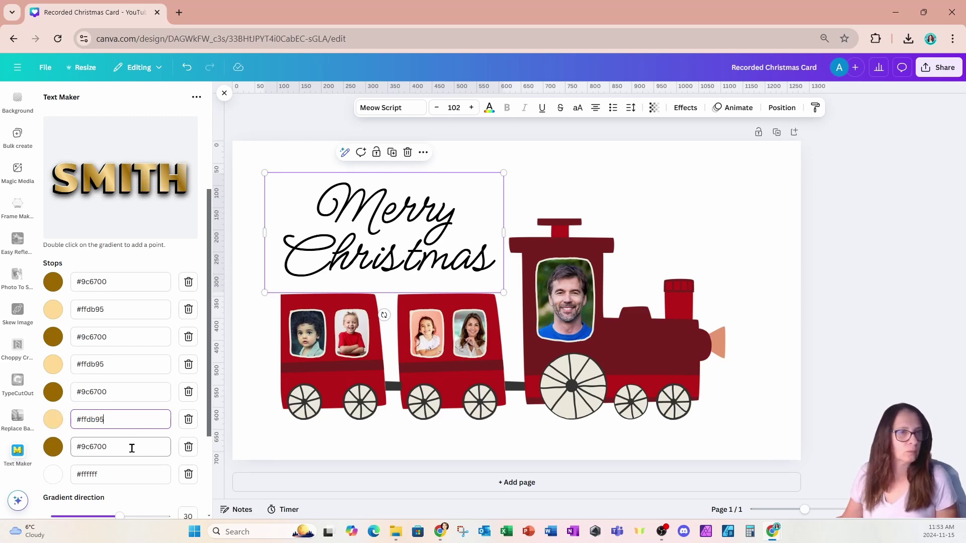
{"action": "left_click_drag", "start_coordinate": [110, 482], "coordinate": [67, 482]}
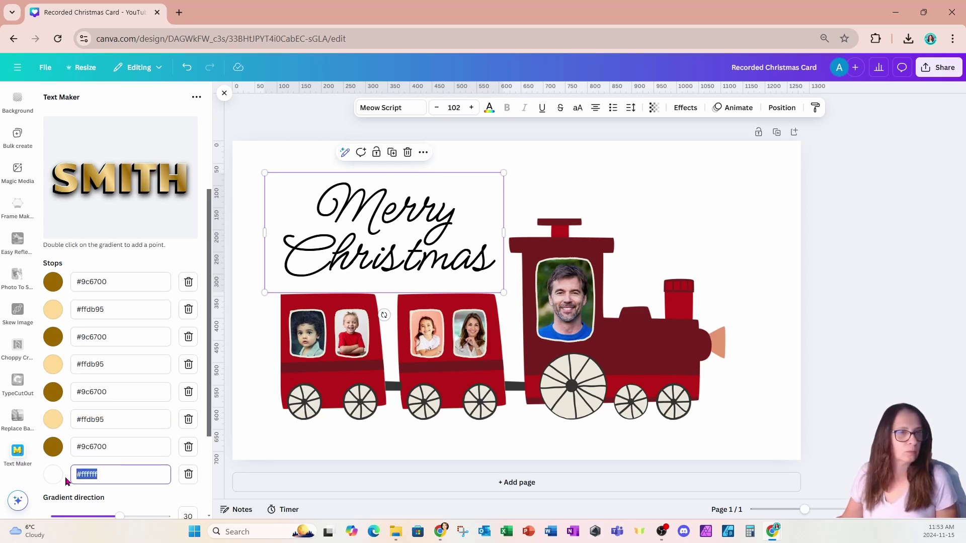
{"action": "type", "text": "#ffdb95"}
Step: Add the gold 3D SMITH lettering to the card at Medium quality
{"action": "scroll", "coordinate": [71, 379], "scroll_direction": "down", "scroll_amount": 3}
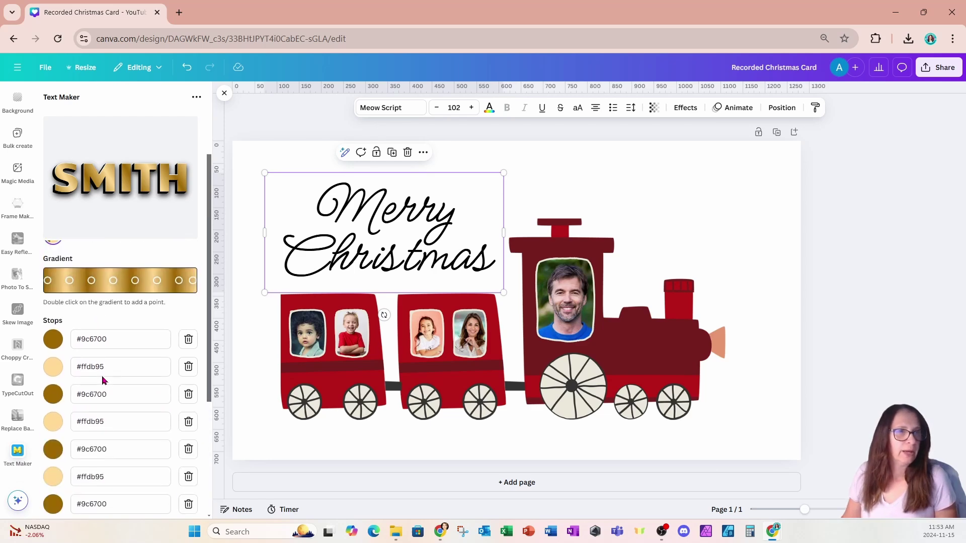
{"action": "scroll", "coordinate": [101, 378], "scroll_direction": "down", "scroll_amount": 3}
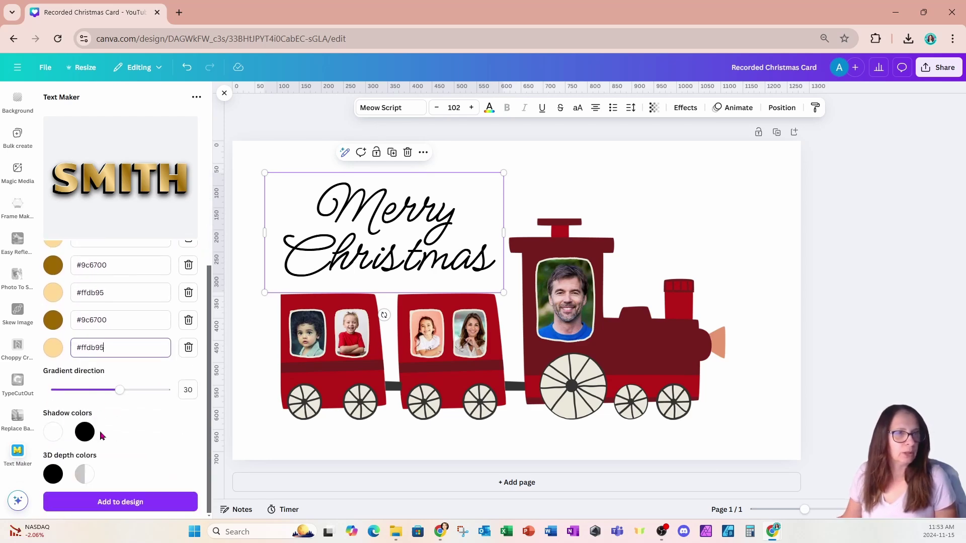
{"action": "left_click", "coordinate": [90, 506]}
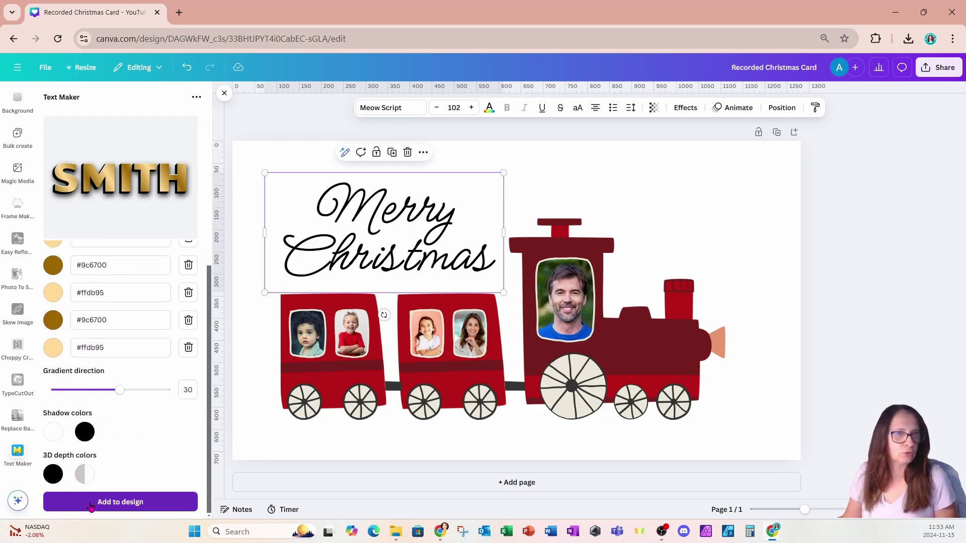
{"action": "left_click", "coordinate": [110, 198]}
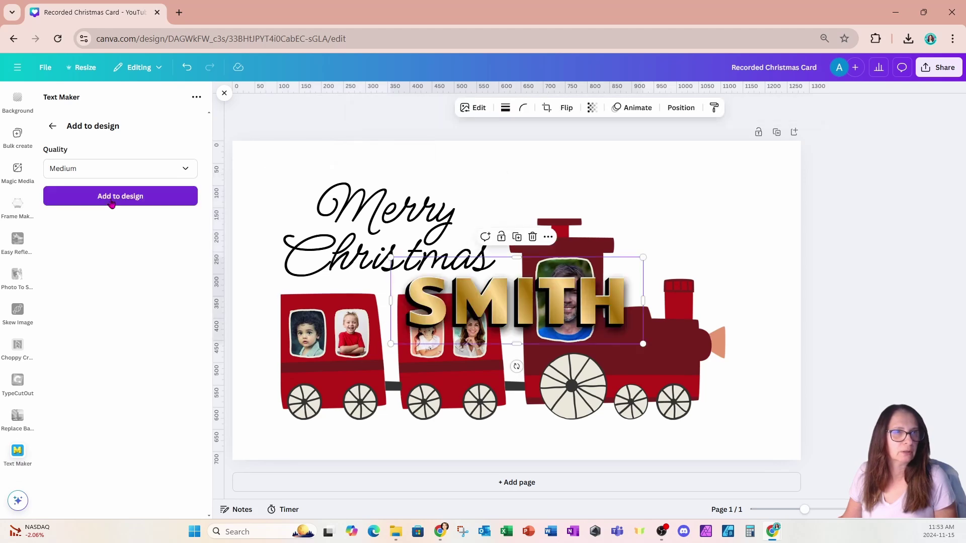
Step: Shrink SMITH to 220×76 and place it on the engine below the father's photo
{"action": "left_click_drag", "start_coordinate": [392, 259], "coordinate": [520, 302]}
{"action": "left_click_drag", "start_coordinate": [585, 324], "coordinate": [640, 352]}
{"action": "left_click_drag", "start_coordinate": [577, 371], "coordinate": [599, 363]}
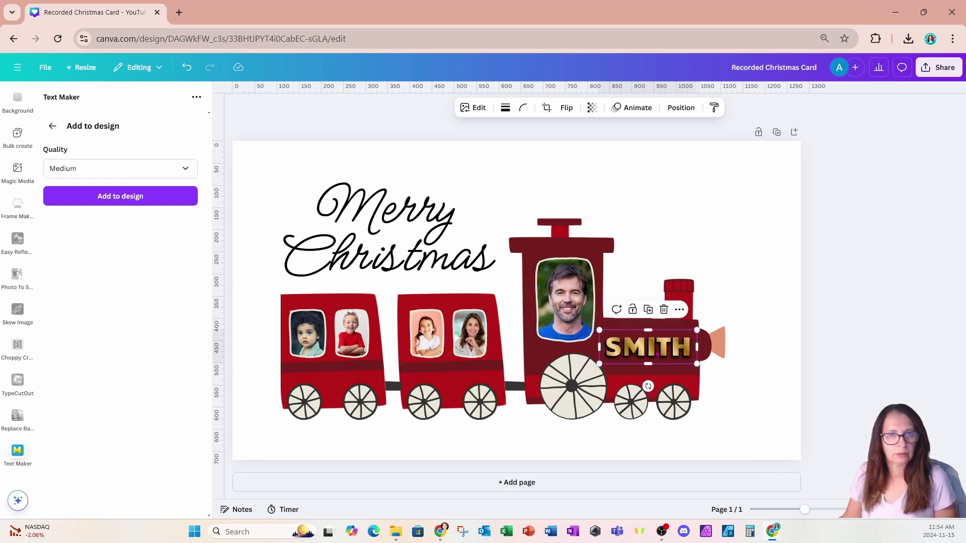
Step: Duplicate the Merry Christmas text and change the copy to lowercase 'the'
{"action": "left_click", "coordinate": [382, 223]}
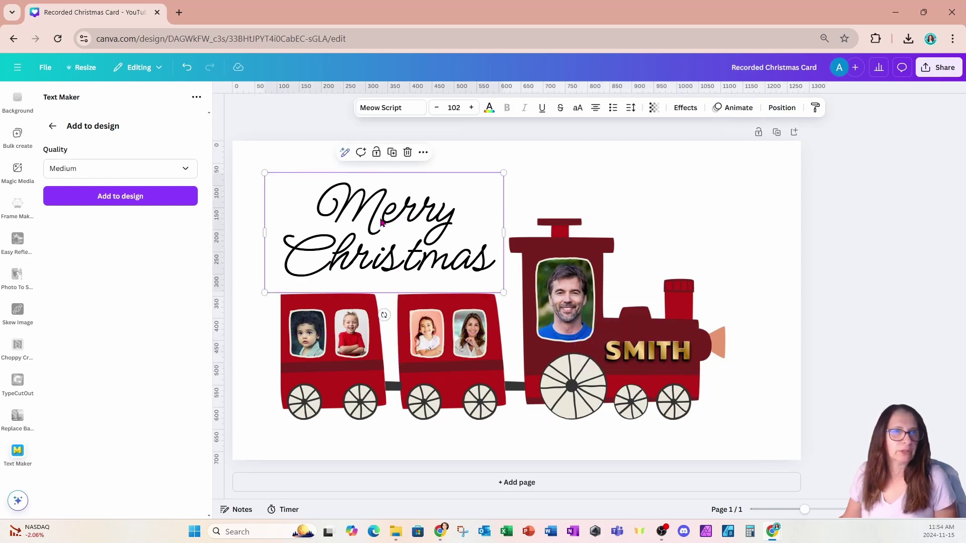
{"action": "left_click", "coordinate": [392, 152]}
{"action": "left_click_drag", "start_coordinate": [418, 257], "coordinate": [723, 237]}
{"action": "left_click", "coordinate": [701, 240]}
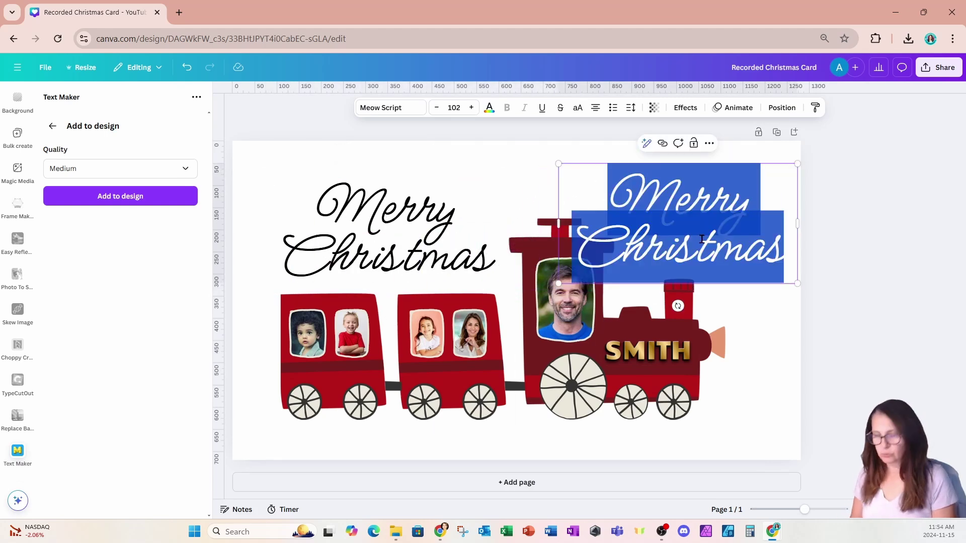
{"action": "type", "text": "THE"}
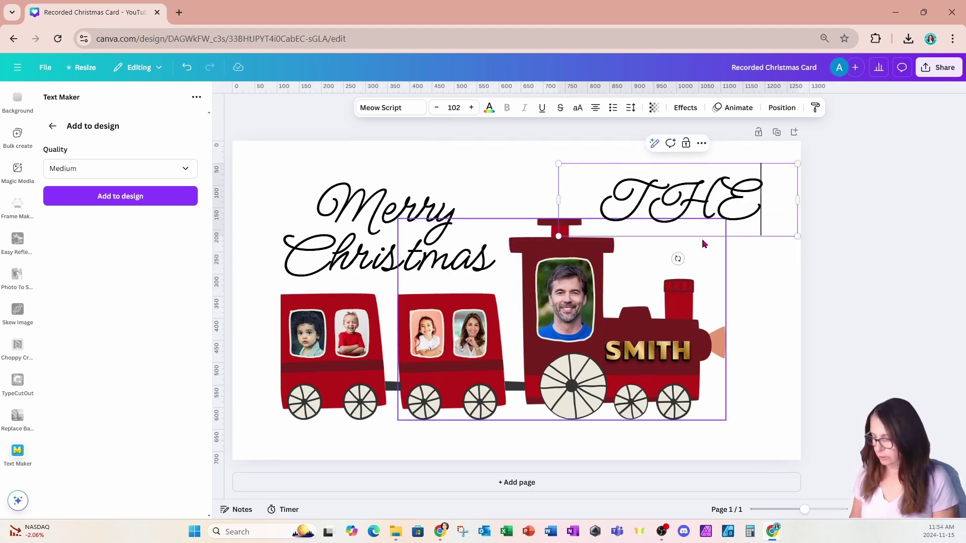
{"action": "key", "text": "BackSpace"}
{"action": "key", "text": "BackSpace"}
{"action": "key", "text": "BackSpace"}
{"action": "type", "text": "th"}
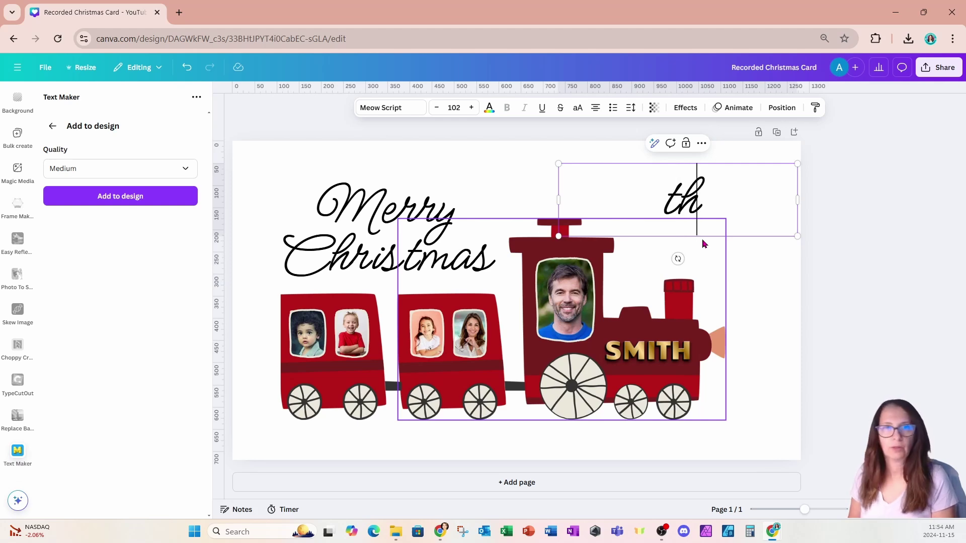
{"action": "type", "text": "e"}
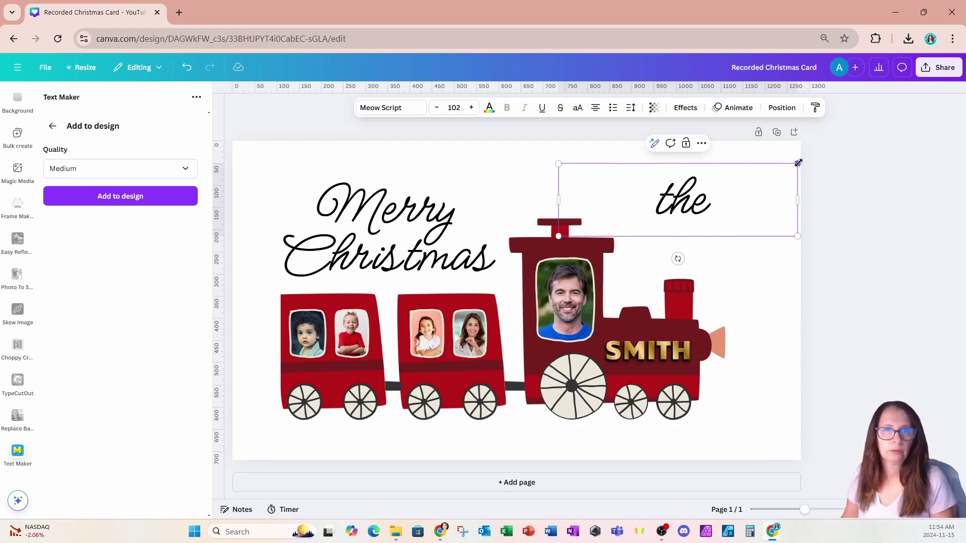
Step: Place 'the' left-aligned just above SMITH at size 50.7 and make it white
{"action": "left_click_drag", "start_coordinate": [798, 163], "coordinate": [616, 219]}
{"action": "left_click_drag", "start_coordinate": [598, 259], "coordinate": [651, 357]}
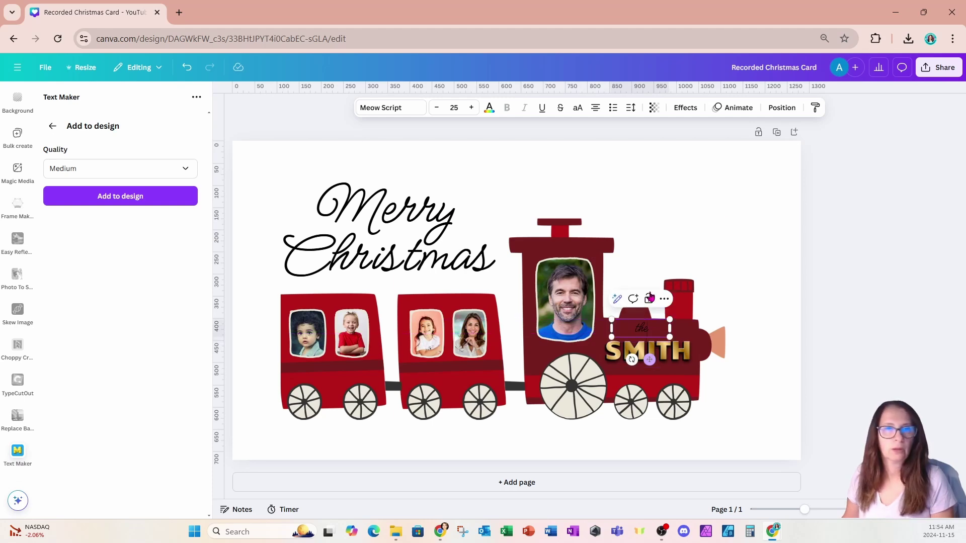
{"action": "left_click", "coordinate": [595, 107]}
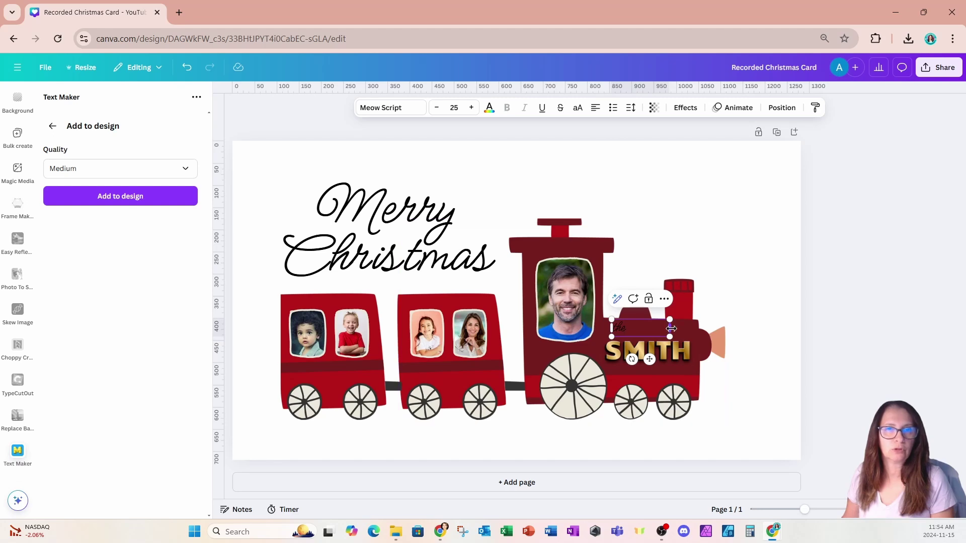
{"action": "left_click_drag", "start_coordinate": [672, 327], "coordinate": [646, 349]}
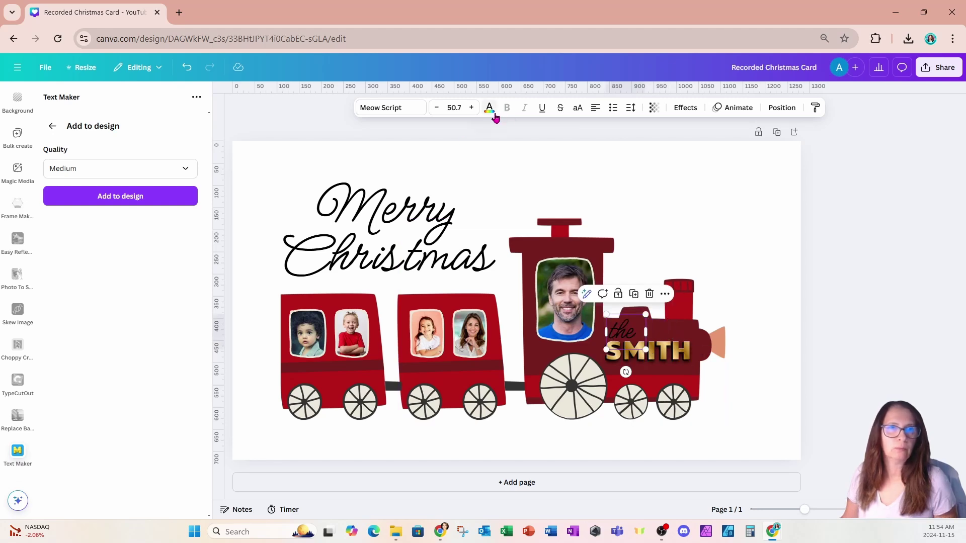
{"action": "left_click", "coordinate": [489, 108]}
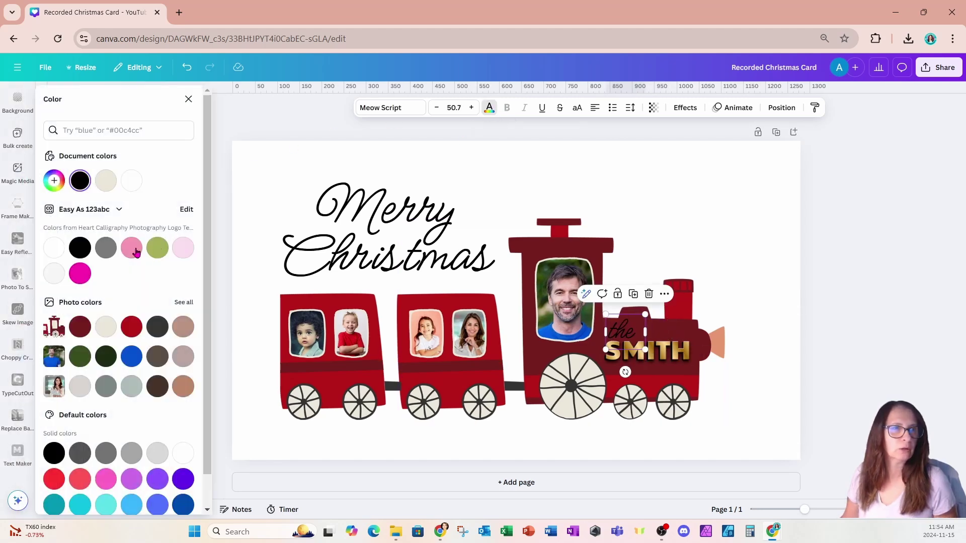
{"action": "left_click", "coordinate": [53, 247]}
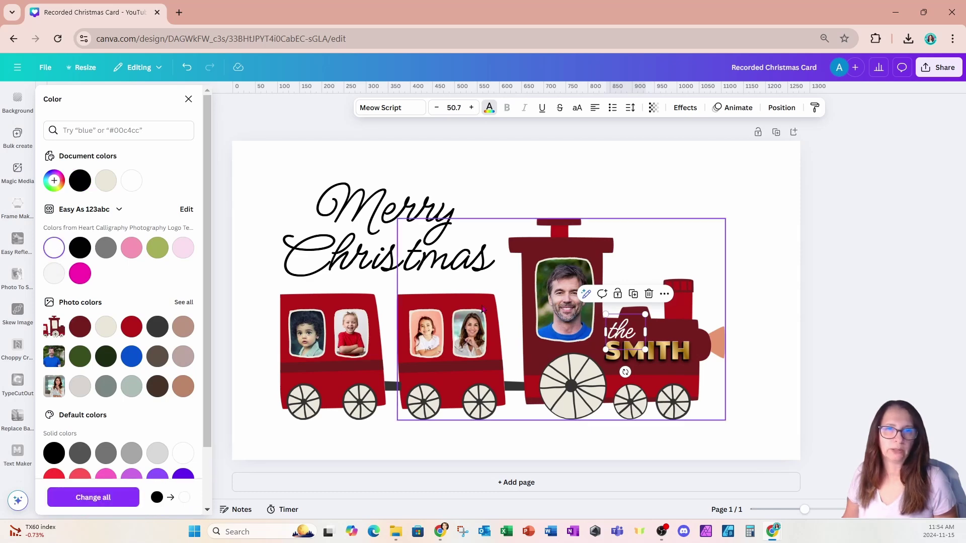
Step: Duplicate 'the', move it below SMITH, and change it to 'family' on one line
{"action": "left_click", "coordinate": [635, 296]}
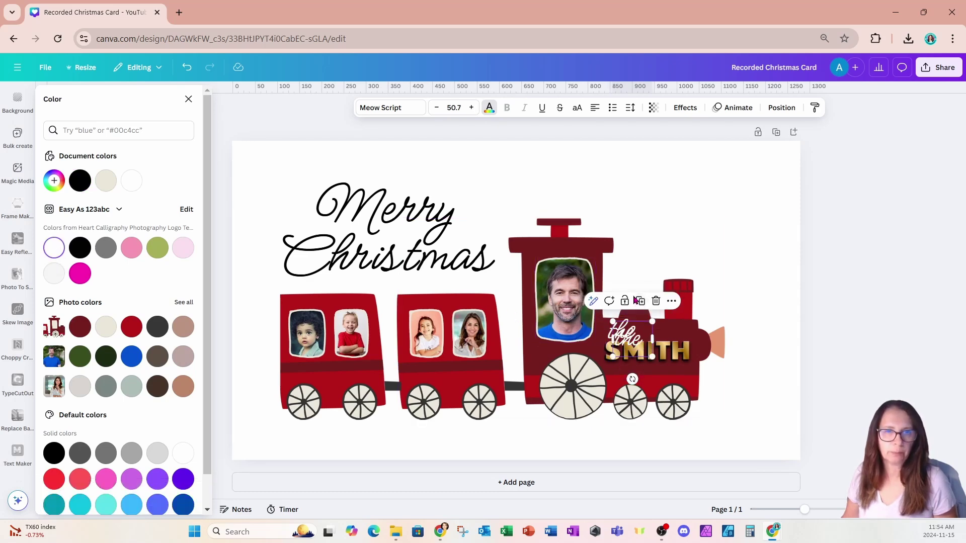
{"action": "left_click_drag", "start_coordinate": [632, 344], "coordinate": [666, 388]}
{"action": "double_click", "coordinate": [665, 377]}
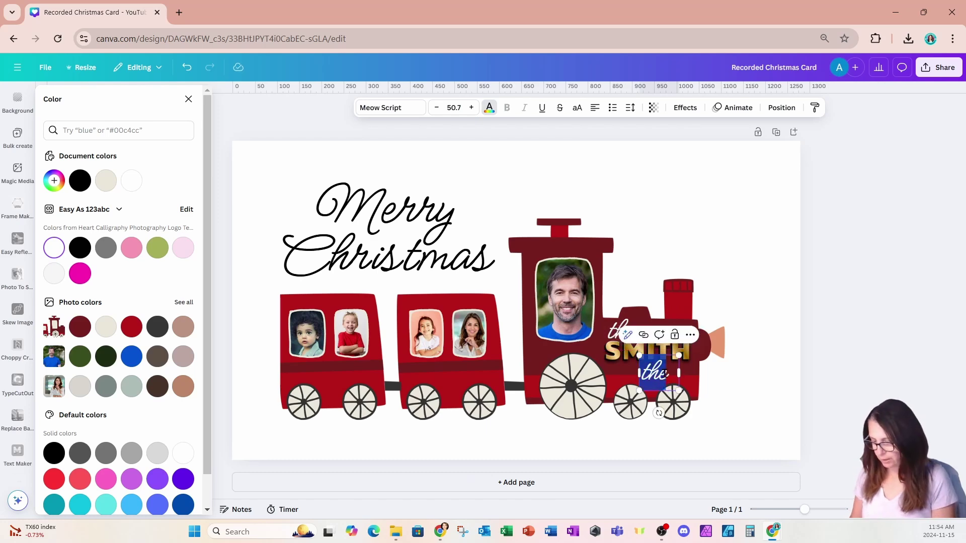
{"action": "type", "text": "family"}
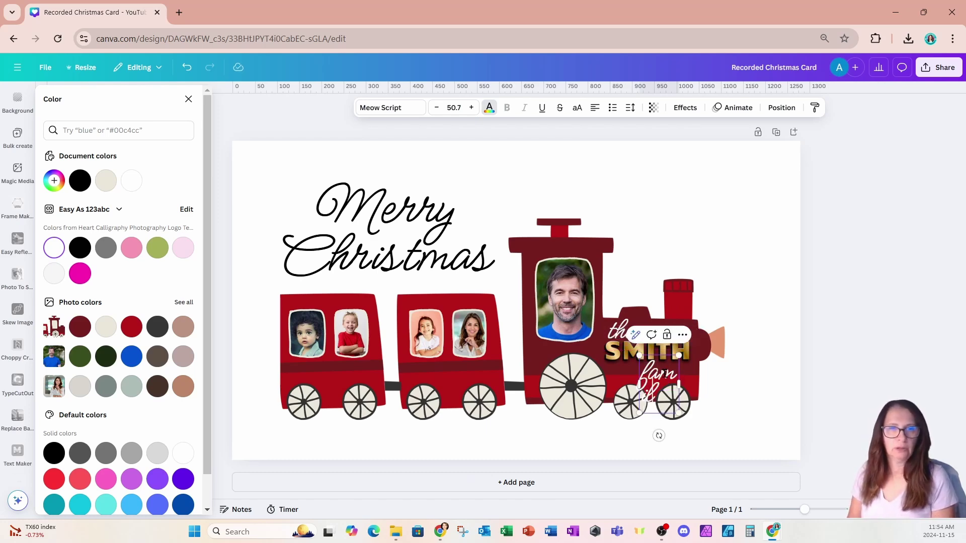
{"action": "mouse_move", "coordinate": [678, 385]}
{"action": "left_mouse_down"}
{"action": "mouse_move", "coordinate": [711, 387]}
{"action": "mouse_move", "coordinate": [687, 381]}
{"action": "left_mouse_up"}
{"action": "left_click", "coordinate": [736, 382]}
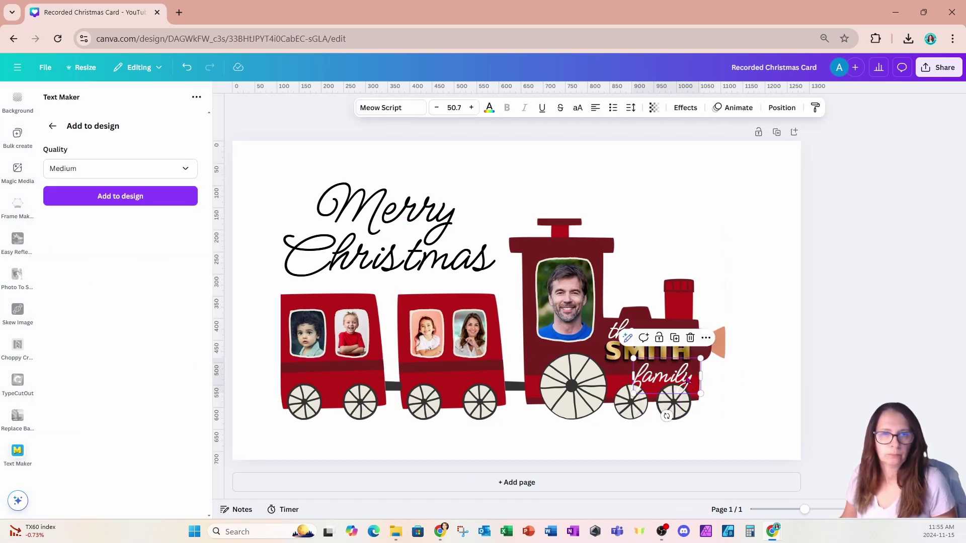
Step: Reduce the 'family' font size to 46.7 and review the card
{"action": "left_click", "coordinate": [437, 108]}
{"action": "left_click", "coordinate": [436, 107]}
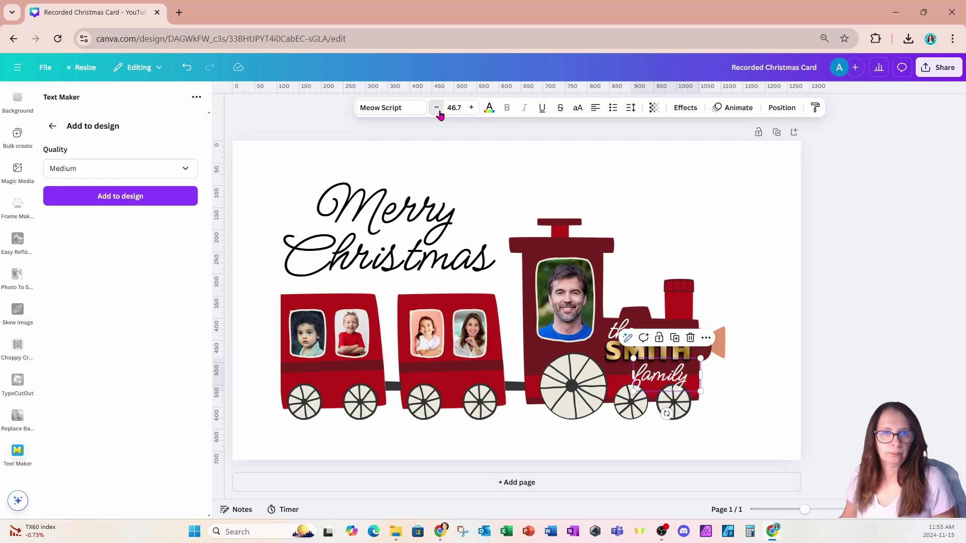
{"action": "left_click", "coordinate": [436, 107]}
{"action": "left_click", "coordinate": [767, 190]}
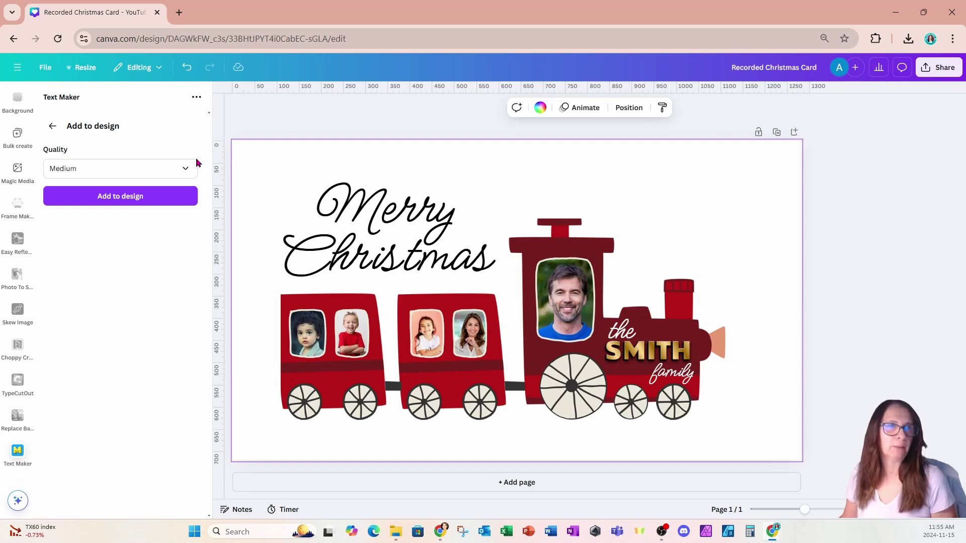
Step: Search Elements for 'christmas background' photos
{"action": "scroll", "coordinate": [15, 150], "scroll_direction": "up", "scroll_amount": 8}
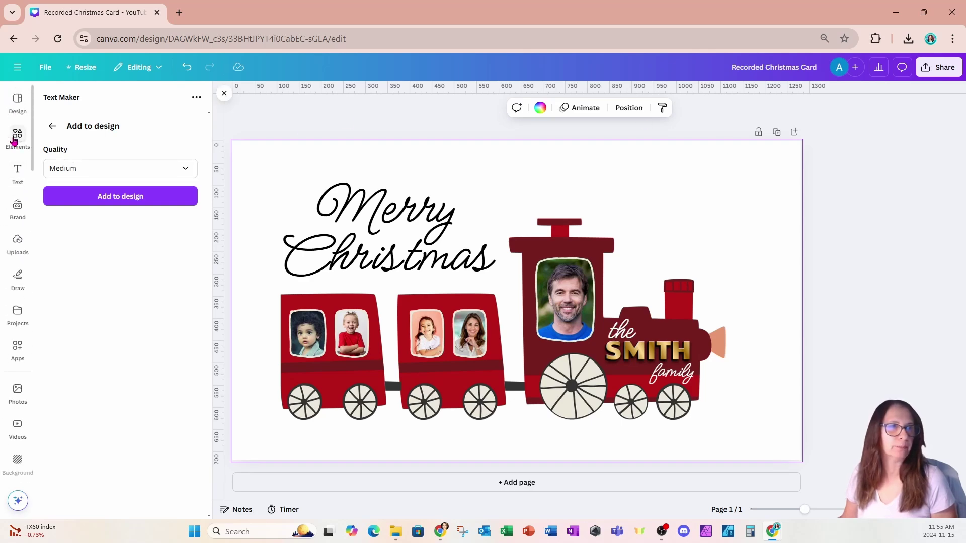
{"action": "left_click", "coordinate": [16, 137]}
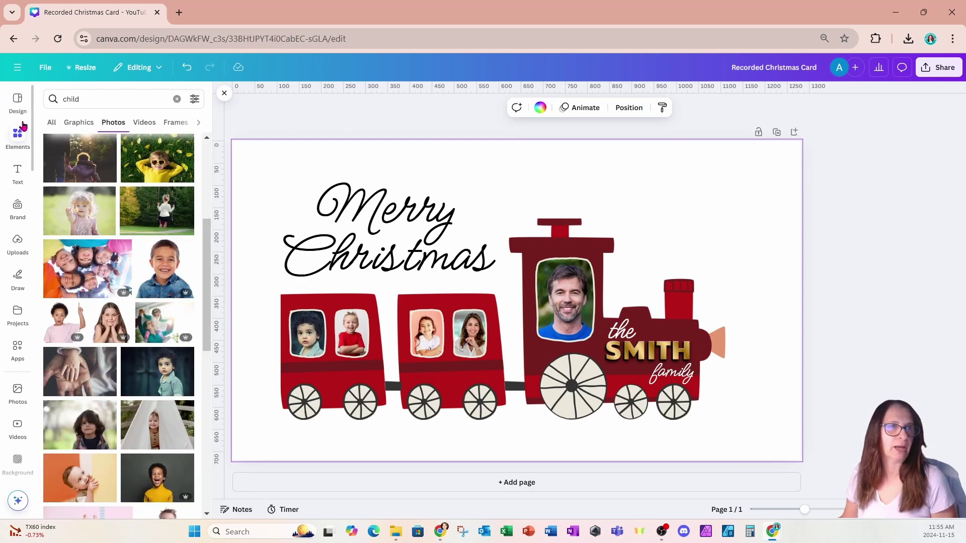
{"action": "left_click", "coordinate": [98, 98]}
{"action": "type", "text": "c"}
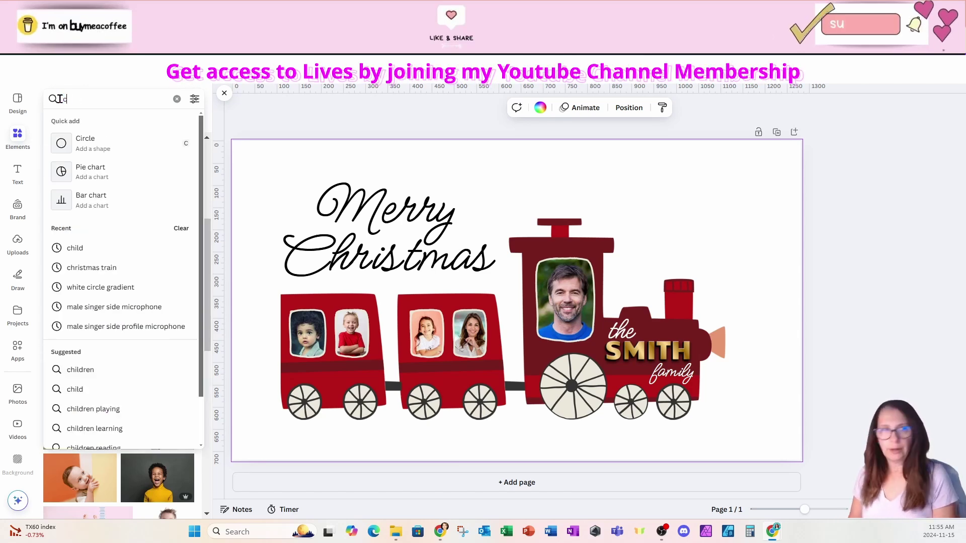
{"action": "type", "text": "hristmas backg"}
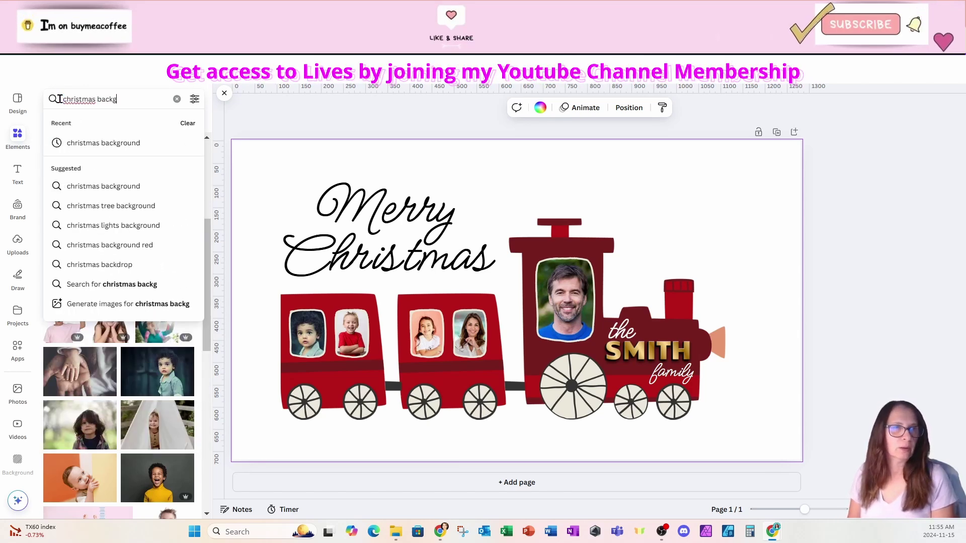
{"action": "type", "text": "round"}
{"action": "key", "text": "Return"}
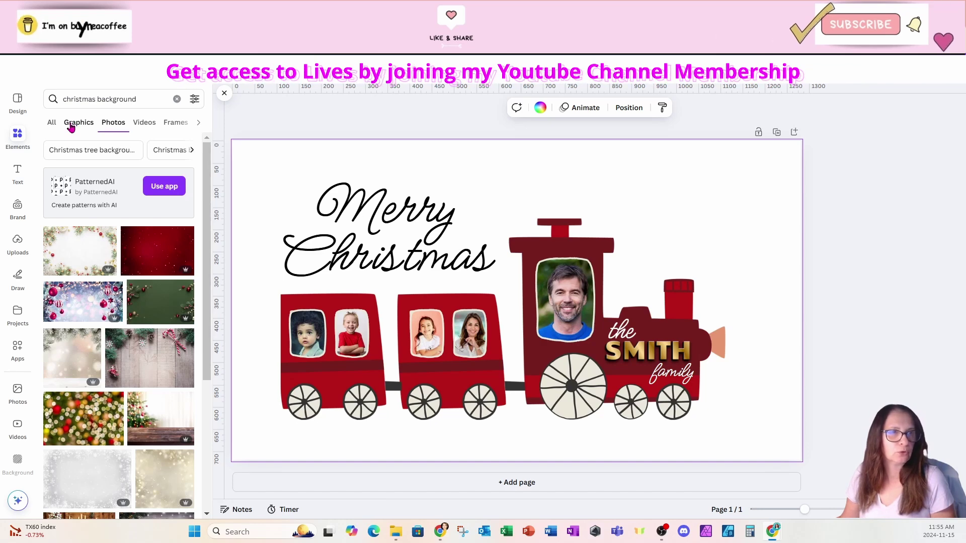
{"action": "left_click", "coordinate": [71, 127]}
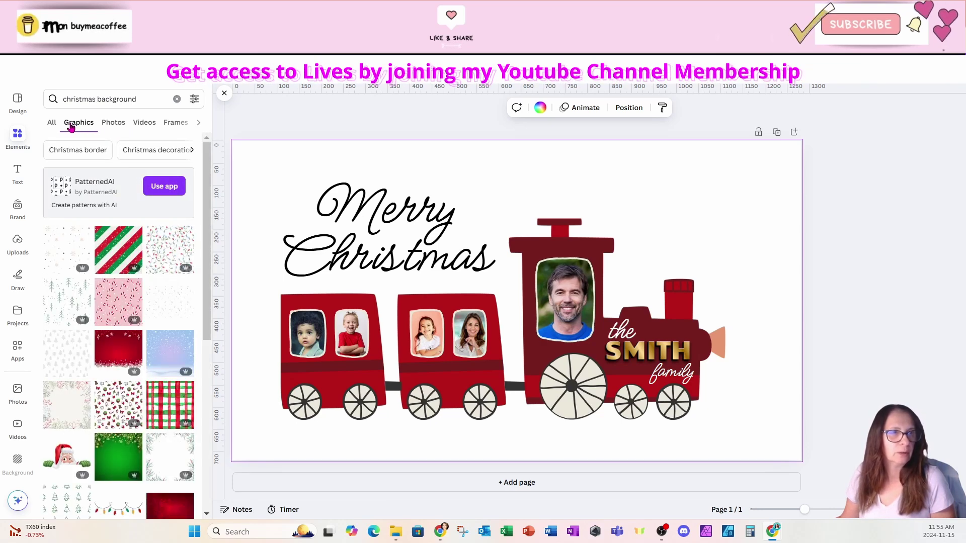
{"action": "left_click", "coordinate": [113, 123]}
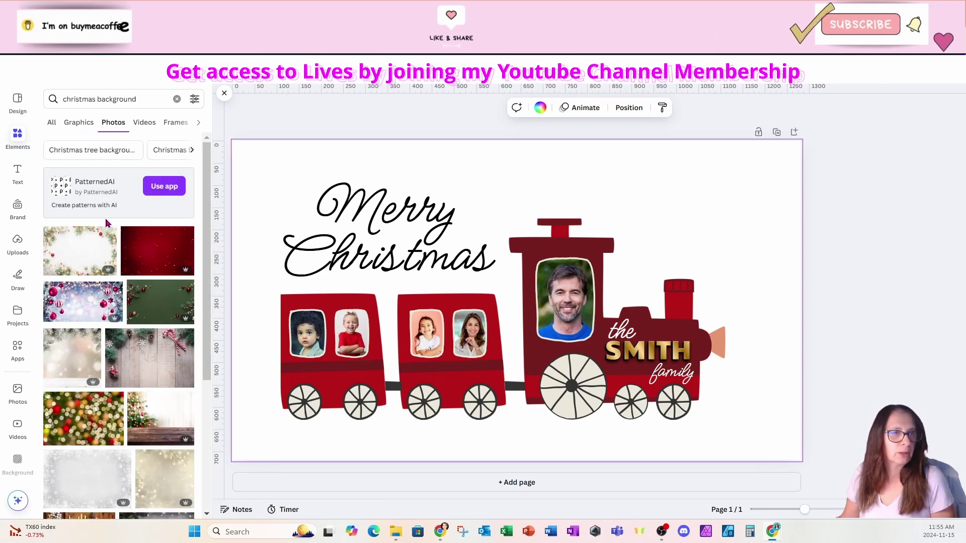
Step: Add the snowy sparkle photo and set it as the page background
{"action": "scroll", "coordinate": [106, 223], "scroll_direction": "down", "scroll_amount": 5}
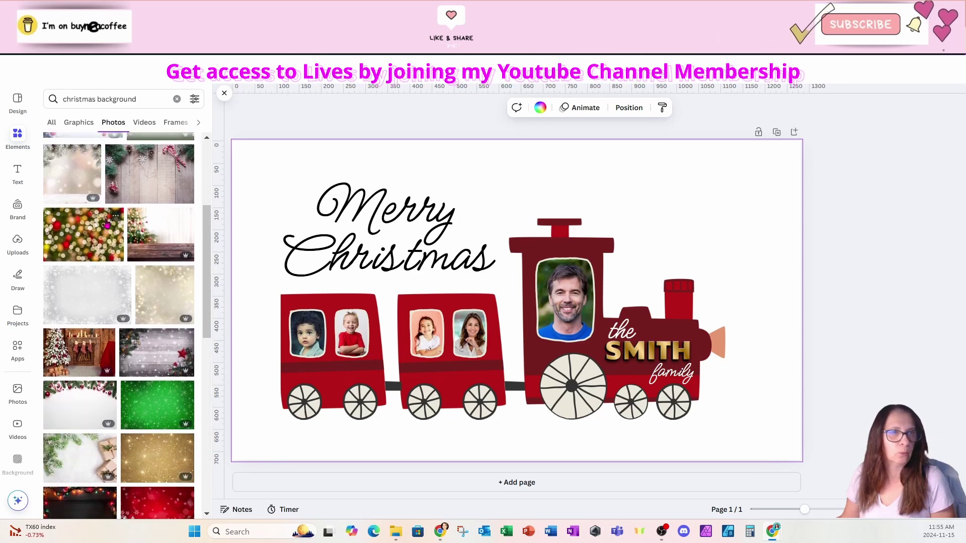
{"action": "left_click", "coordinate": [79, 292]}
{"action": "right_click", "coordinate": [571, 231]}
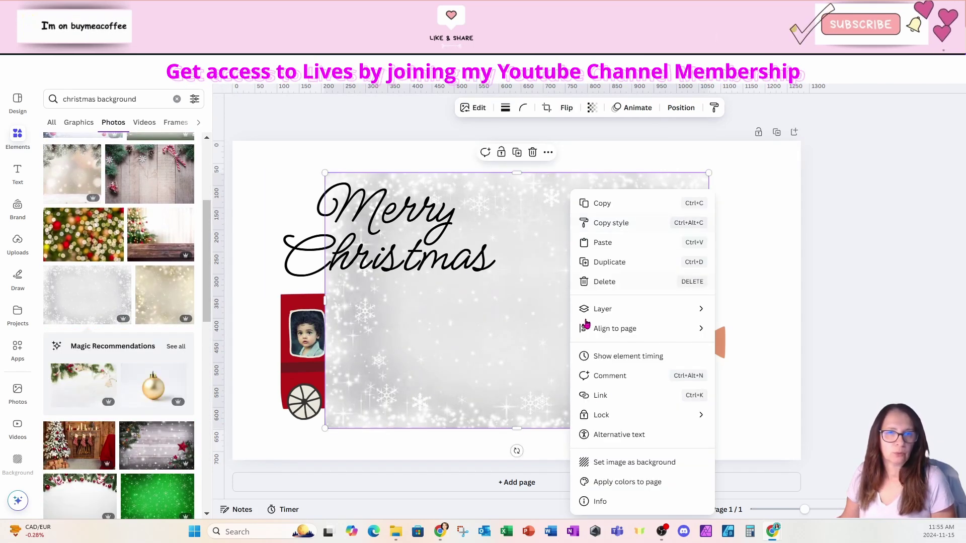
{"action": "left_click", "coordinate": [608, 463]}
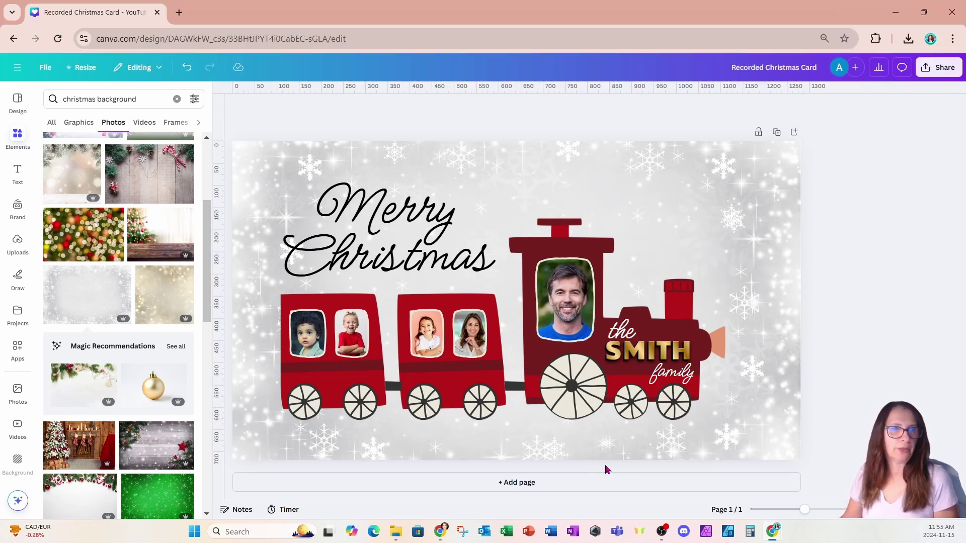
Step: Search Elements for 'winter wonderland' photos
{"action": "scroll", "coordinate": [116, 363], "scroll_direction": "down", "scroll_amount": 3}
{"action": "scroll", "coordinate": [117, 363], "scroll_direction": "down", "scroll_amount": 6}
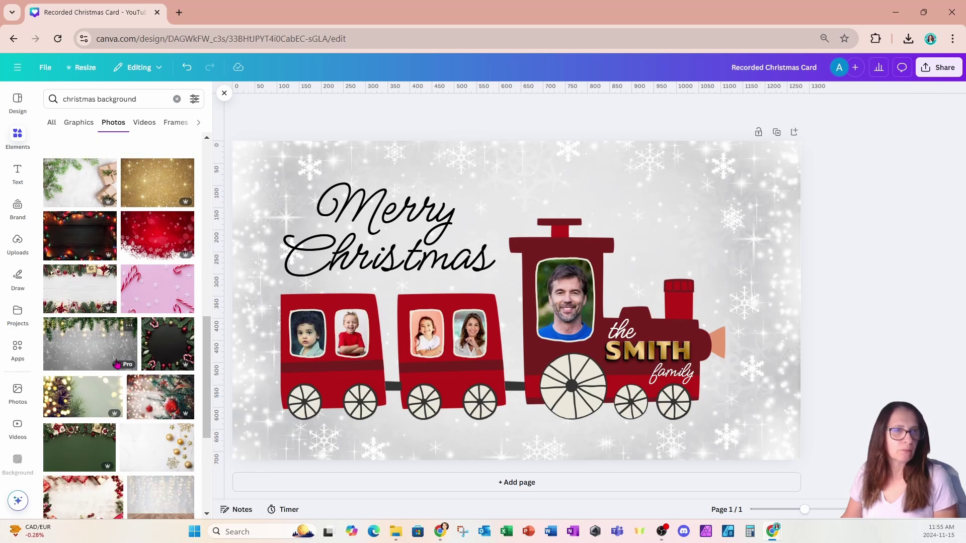
{"action": "scroll", "coordinate": [117, 363], "scroll_direction": "down", "scroll_amount": 7}
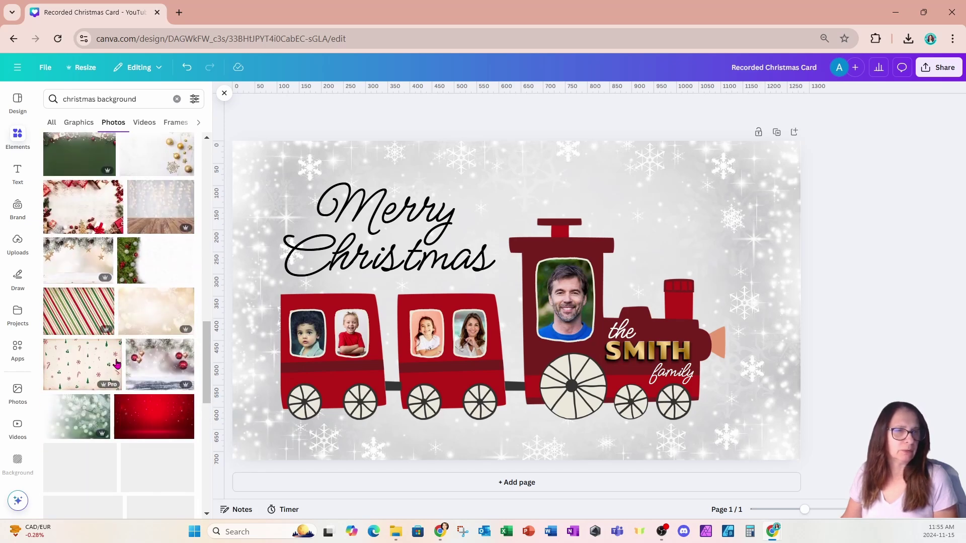
{"action": "scroll", "coordinate": [116, 363], "scroll_direction": "down", "scroll_amount": 3}
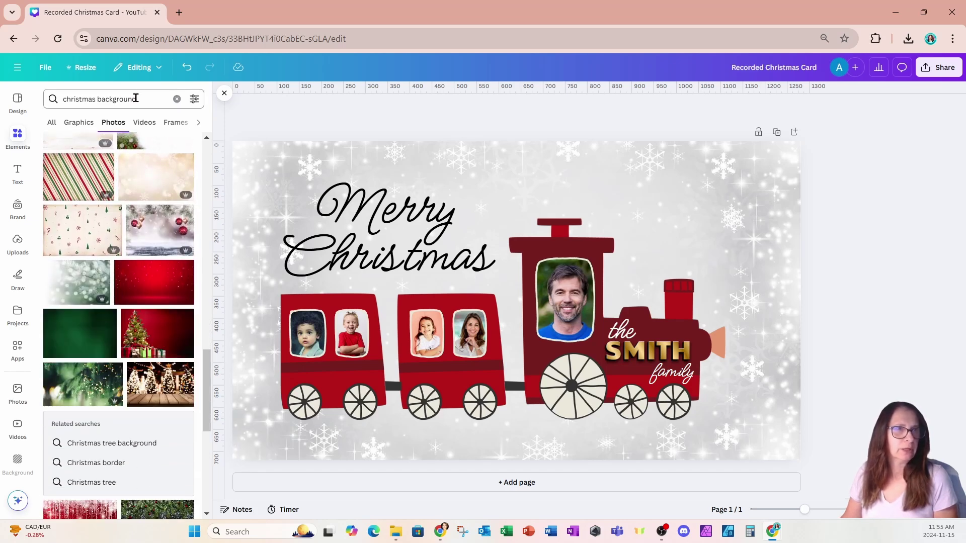
{"action": "left_click_drag", "start_coordinate": [136, 99], "coordinate": [32, 101]}
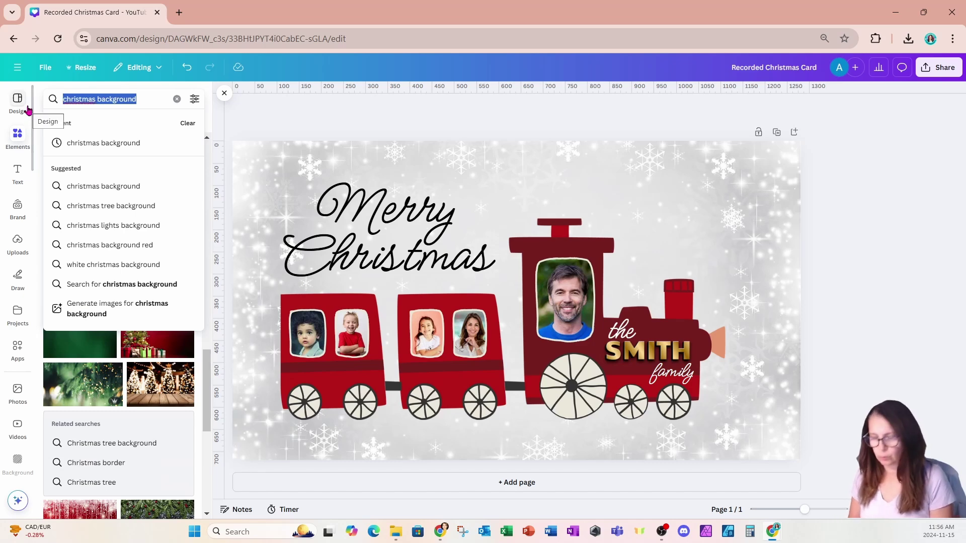
{"action": "type", "text": "winter wonderlan"}
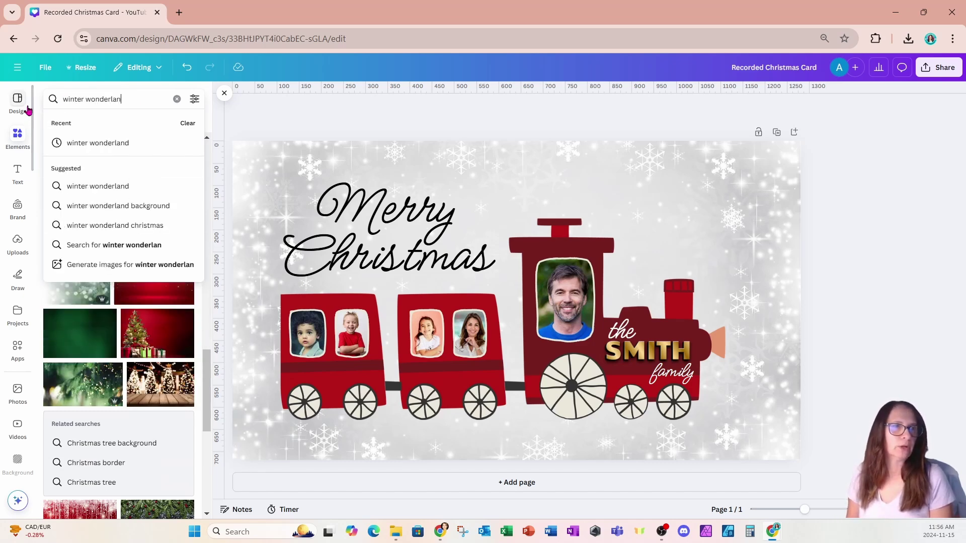
{"action": "type", "text": "d"}
{"action": "key", "text": "Return"}
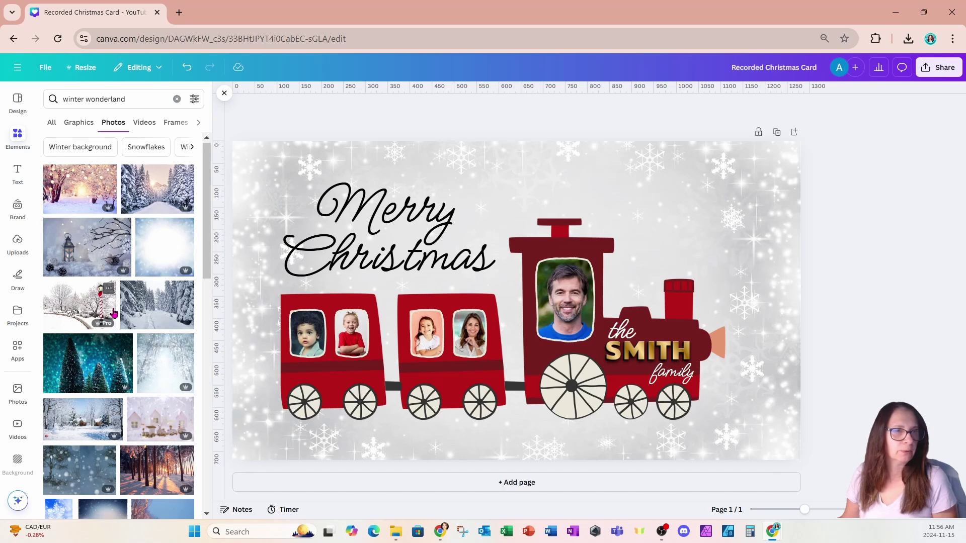
Step: Set the snowy tree-avenue photo as the card background
{"action": "scroll", "coordinate": [114, 314], "scroll_direction": "down", "scroll_amount": 3}
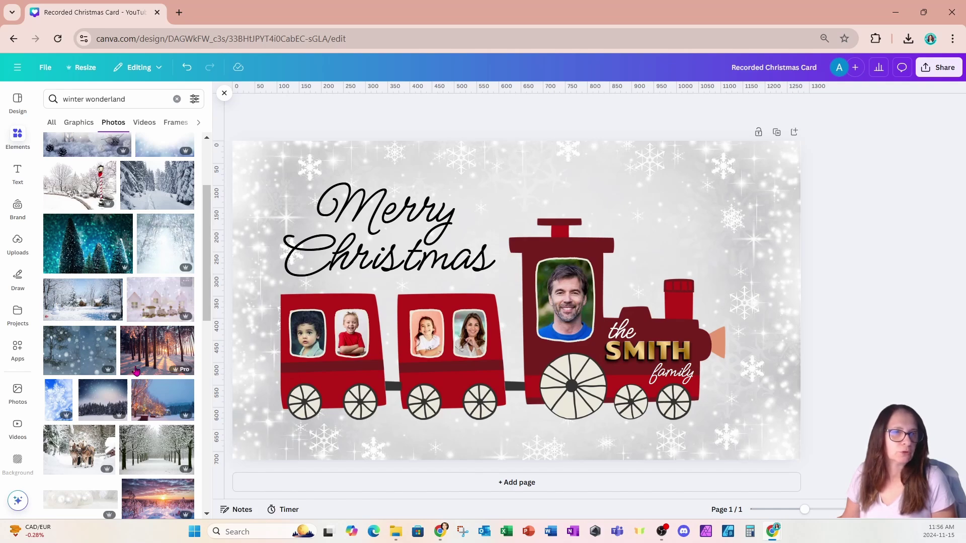
{"action": "left_click", "coordinate": [156, 449]}
{"action": "right_click", "coordinate": [673, 243]}
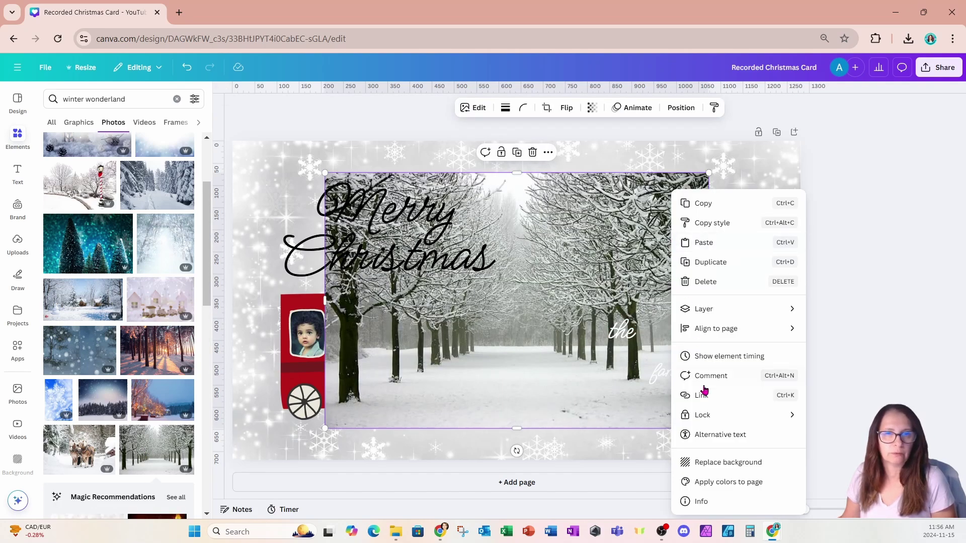
{"action": "left_click", "coordinate": [704, 462]}
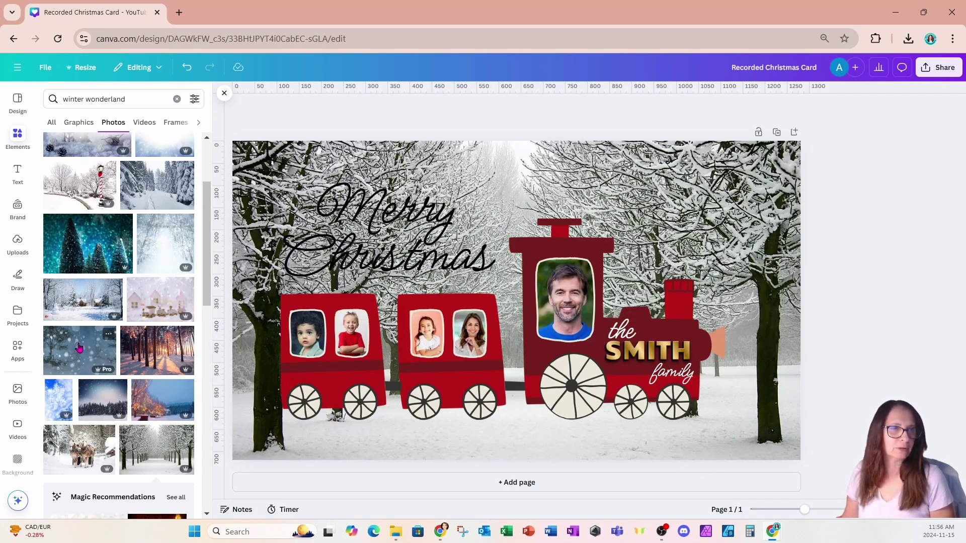
Step: Add the snowy night-hills graphic from winter wonderland graphics to replace the background
{"action": "left_click", "coordinate": [78, 123]}
{"action": "left_click", "coordinate": [119, 368]}
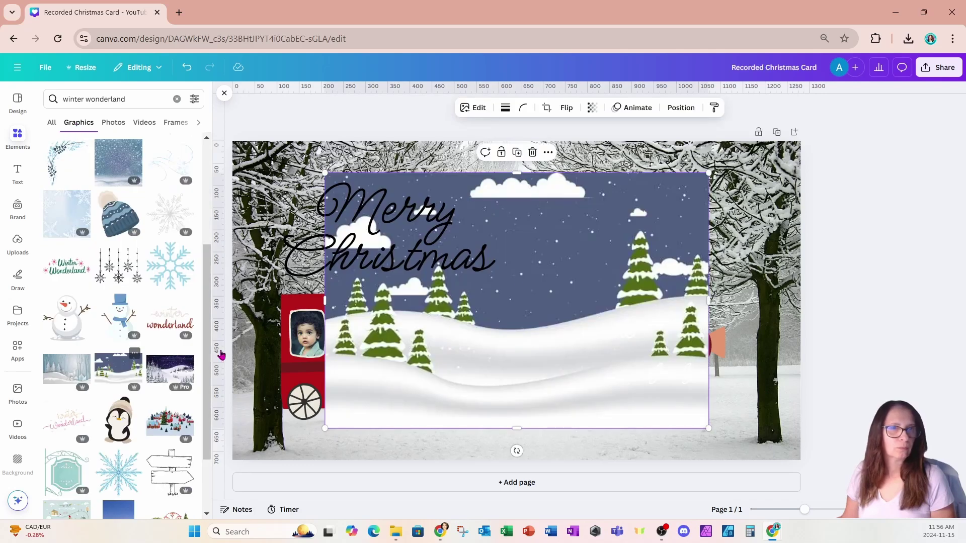
{"action": "right_click", "coordinate": [611, 250]}
{"action": "left_click", "coordinate": [648, 463]}
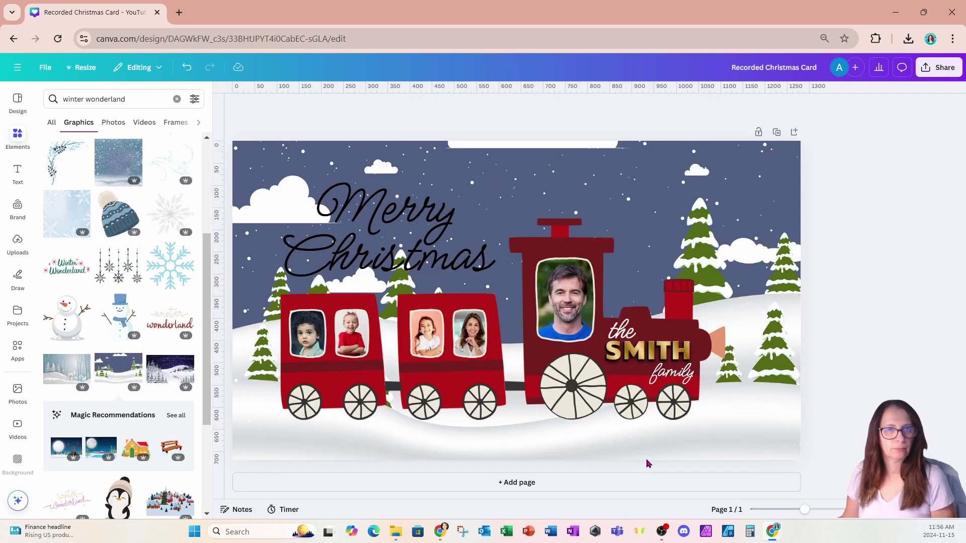